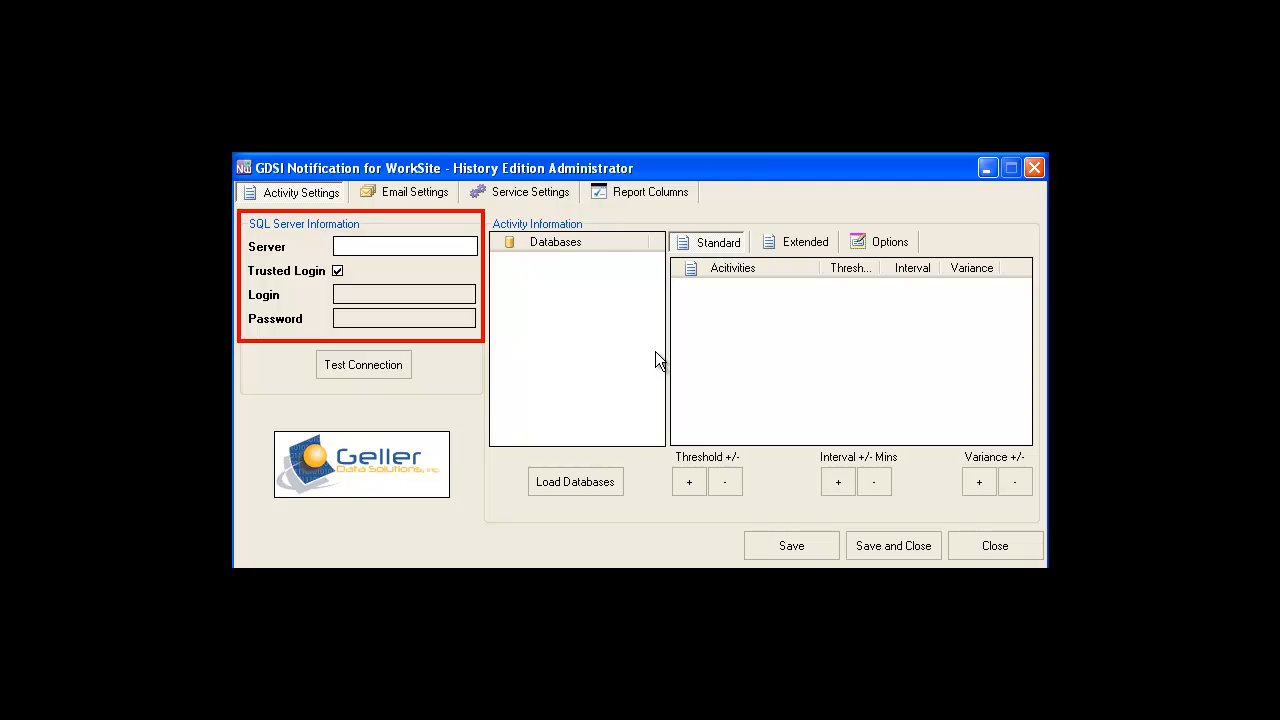
Enter SQL server DEVSQL with trusted login turned off, using login SA and the account password.
{"action": "left_click", "coordinate": [467, 239]}
{"action": "type", "text": "DEVSQL"}
{"action": "left_click", "coordinate": [338, 271]}
{"action": "left_click", "coordinate": [348, 294]}
{"action": "type", "text": "SA"}
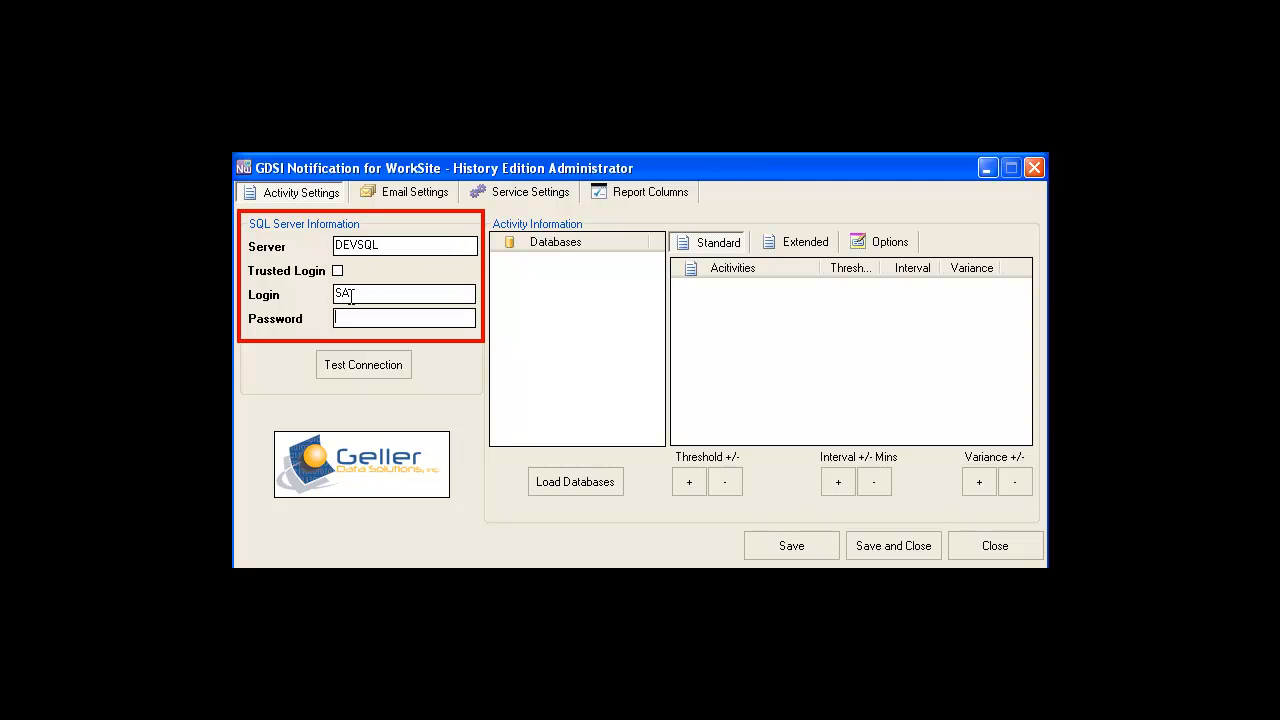
{"action": "key", "text": "Tab"}
{"action": "type", "text": "*********"}
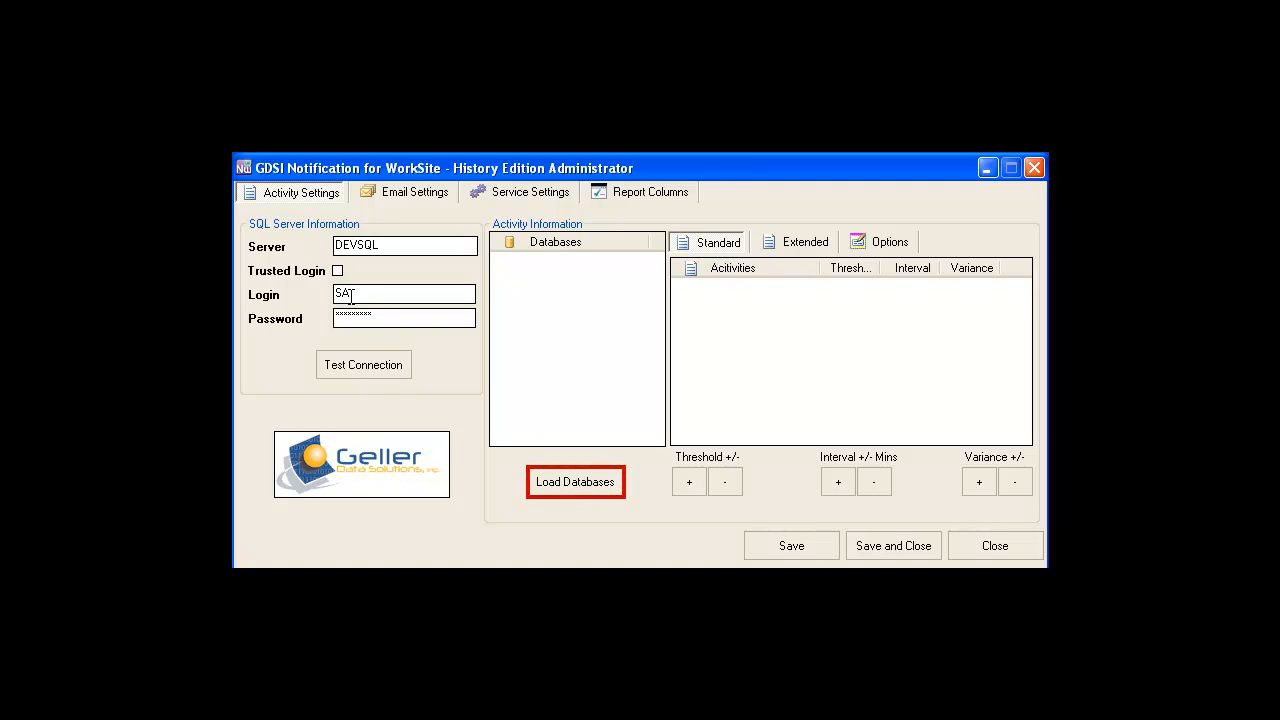
Load the server's databases and enable WS85SP1 for activity monitoring.
{"action": "left_click", "coordinate": [543, 481]}
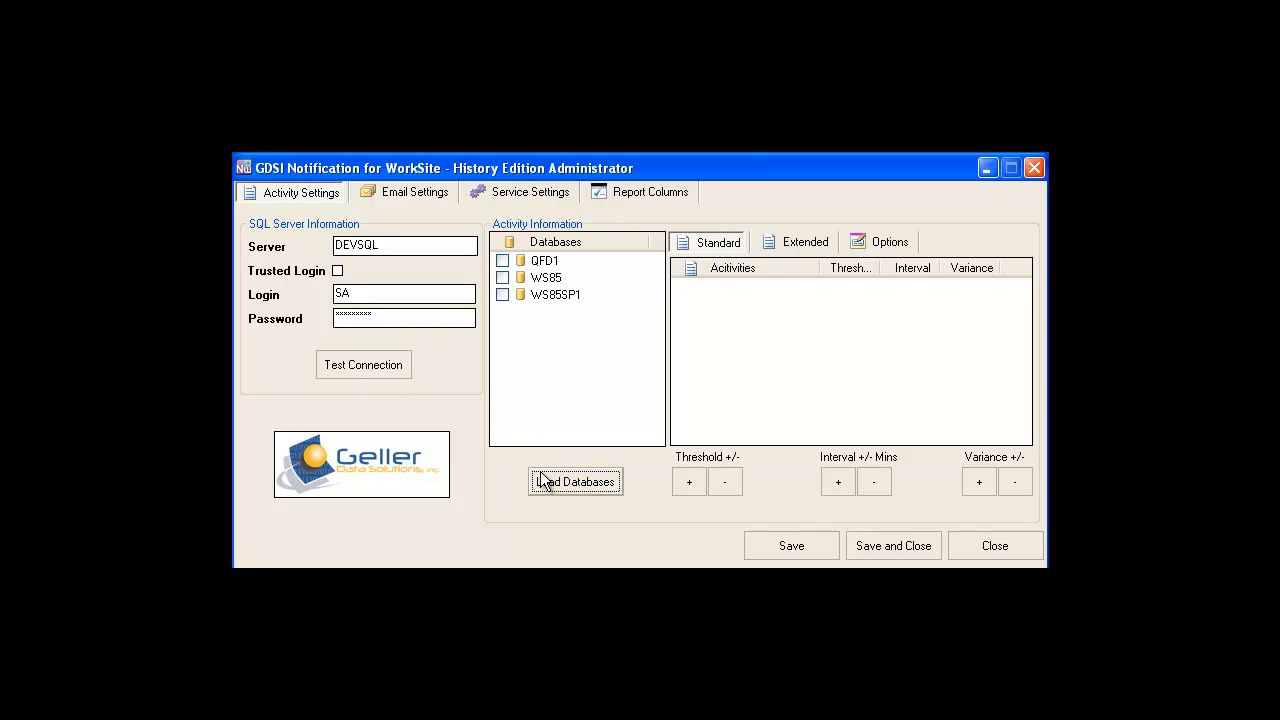
{"action": "left_click", "coordinate": [503, 295]}
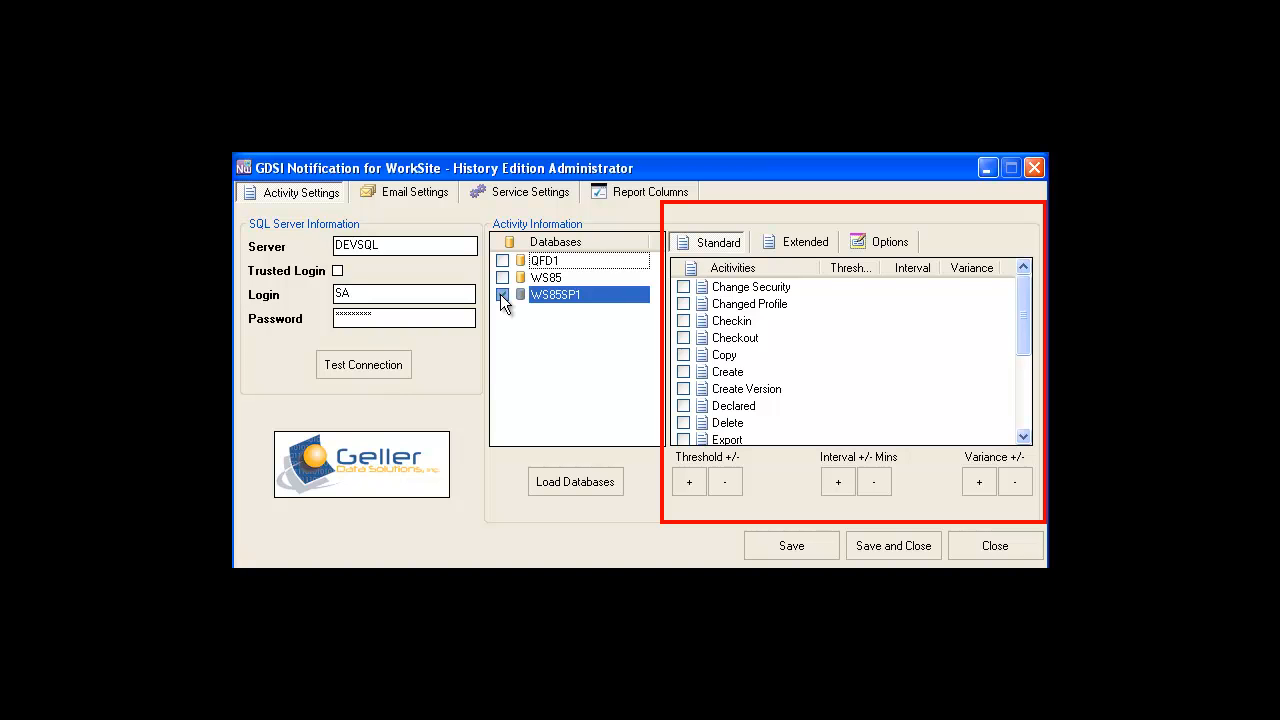
{"action": "left_click", "coordinate": [502, 294]}
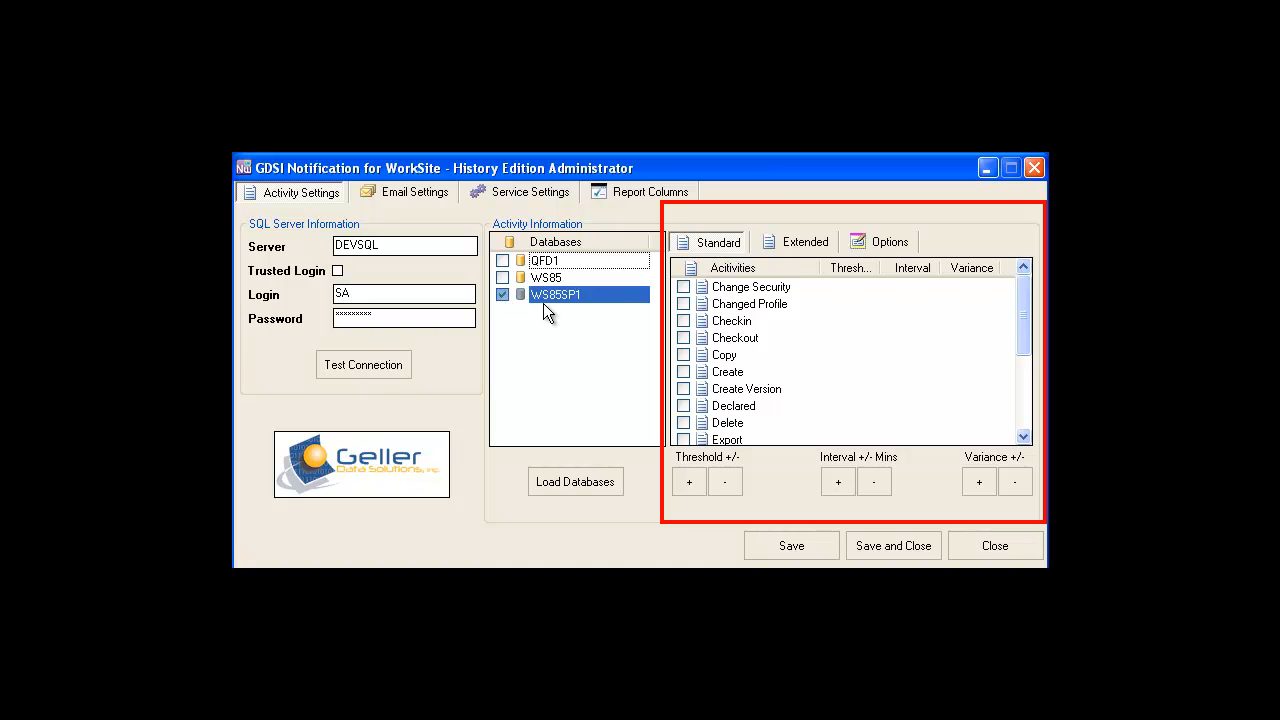
Enable the standard Copy activity with threshold 34, interval 32 minutes and variance 2.
{"action": "left_click", "coordinate": [684, 355]}
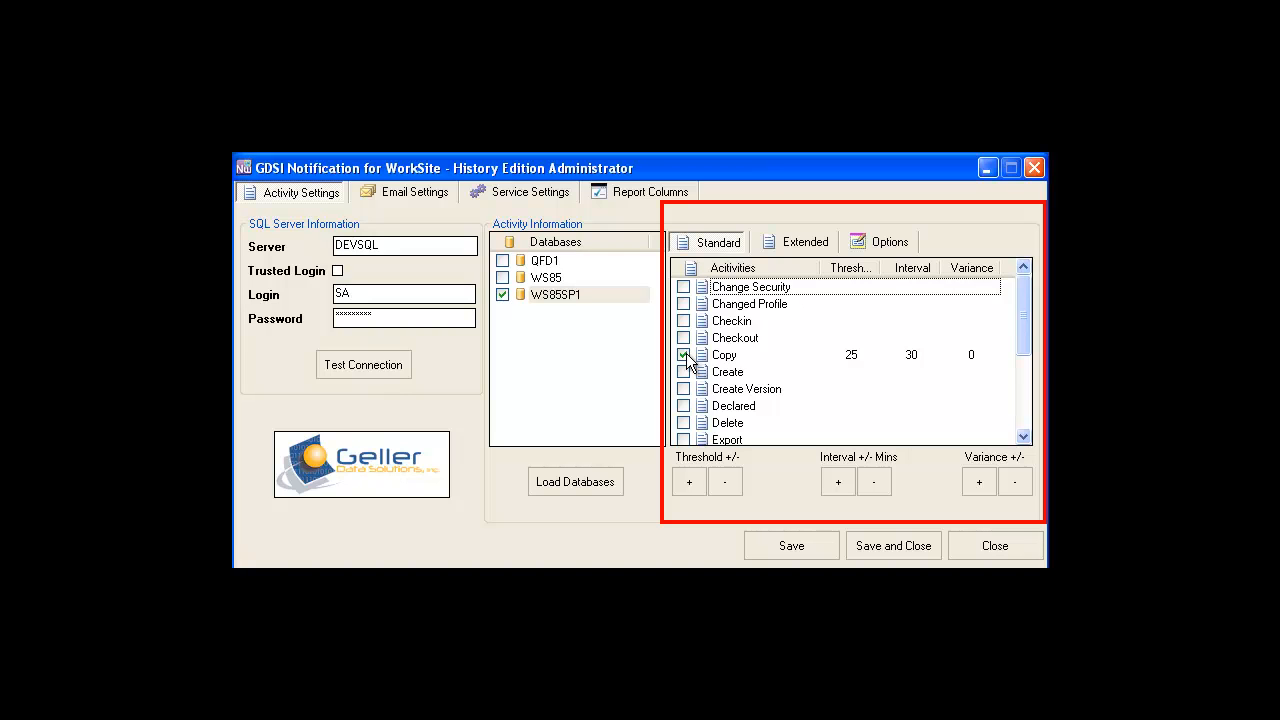
{"action": "left_click", "coordinate": [729, 362]}
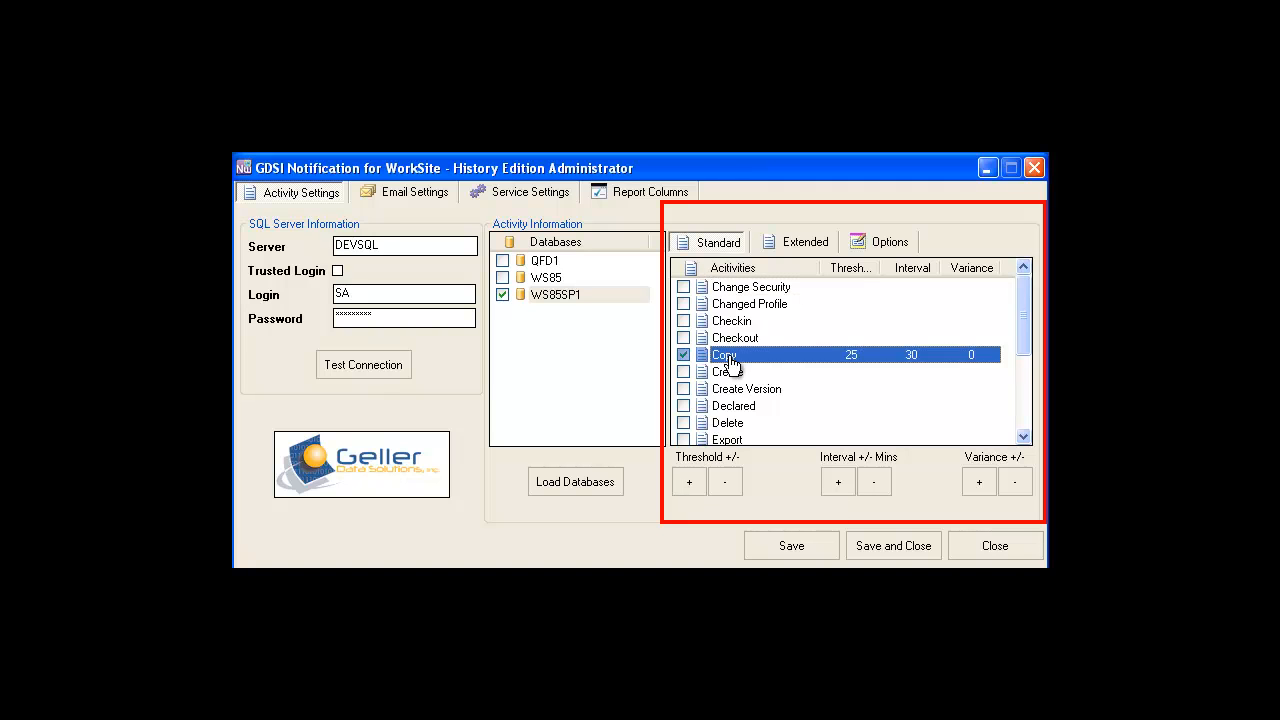
{"action": "left_click", "coordinate": [684, 488]}
{"action": "left_click", "coordinate": [688, 483]}
{"action": "left_click", "coordinate": [688, 483]}
{"action": "left_click", "coordinate": [688, 483]}
{"action": "left_click", "coordinate": [688, 483]}
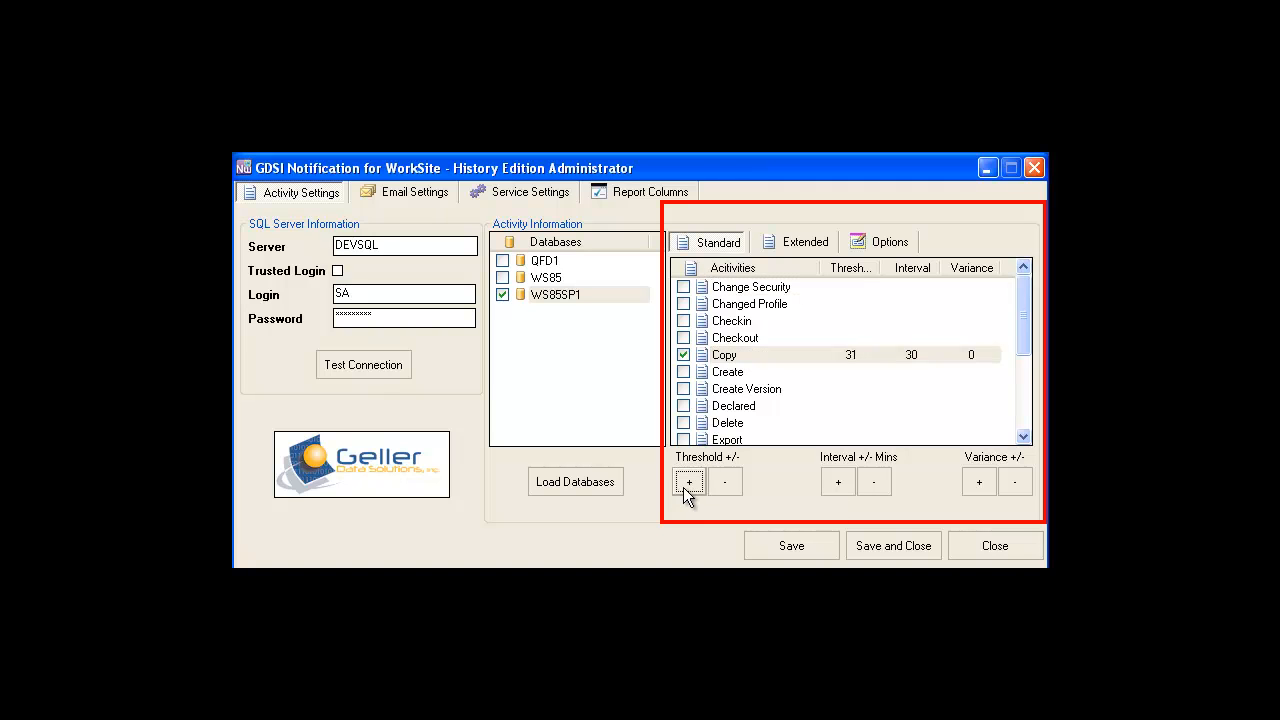
{"action": "left_click", "coordinate": [683, 487]}
{"action": "left_click", "coordinate": [840, 487]}
{"action": "left_click", "coordinate": [840, 487]}
{"action": "left_click", "coordinate": [980, 483]}
{"action": "left_click", "coordinate": [980, 483]}
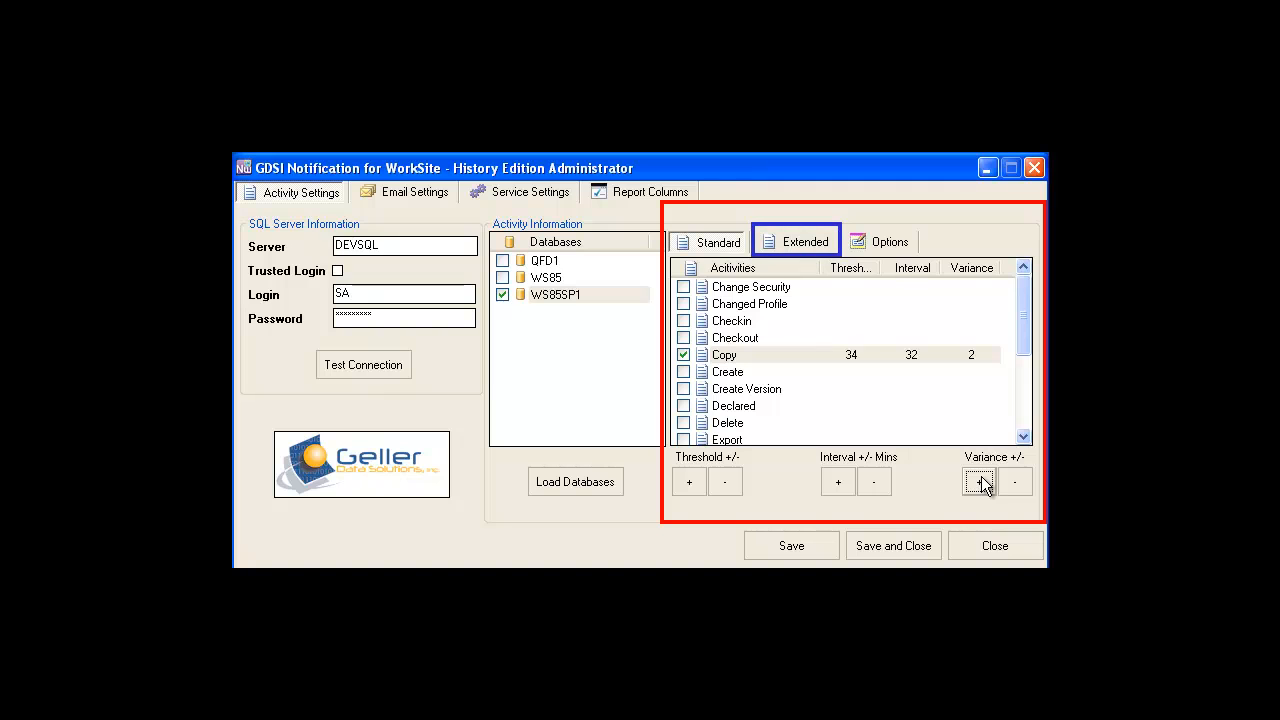
Enable the extended Delete activity with threshold 44, interval 4 days and variance 3.
{"action": "left_click", "coordinate": [810, 241]}
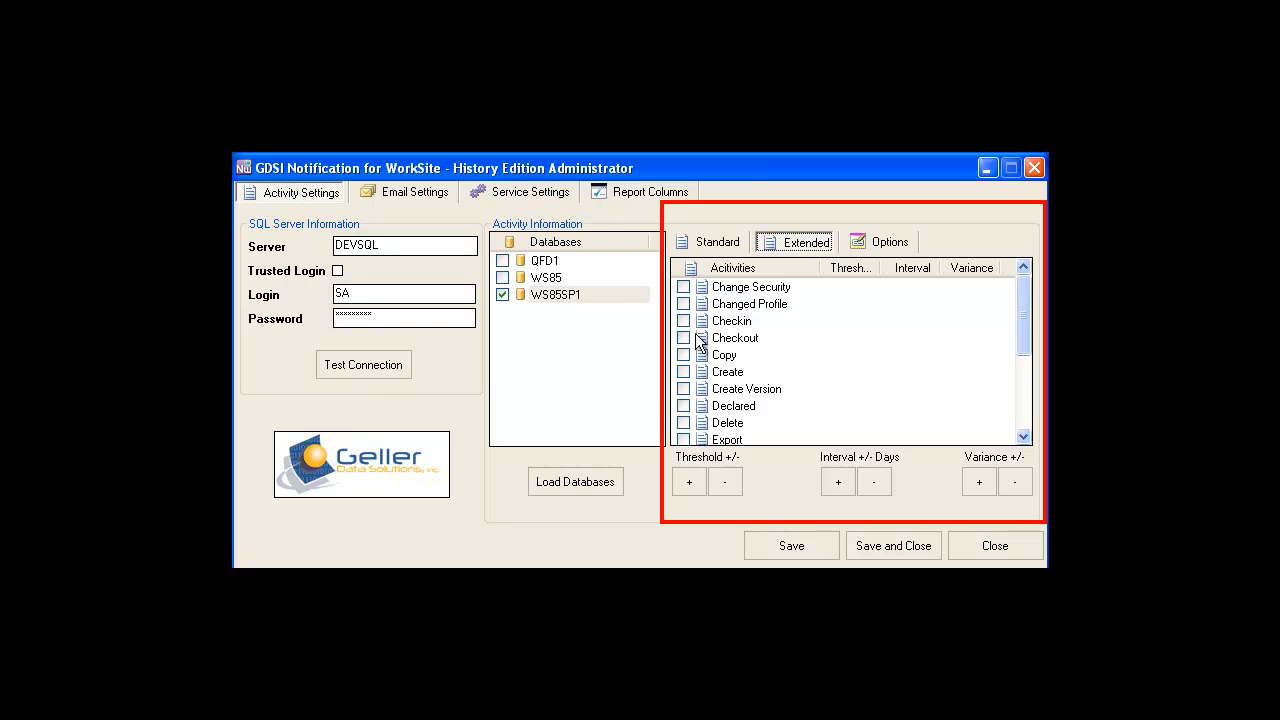
{"action": "left_click", "coordinate": [684, 423]}
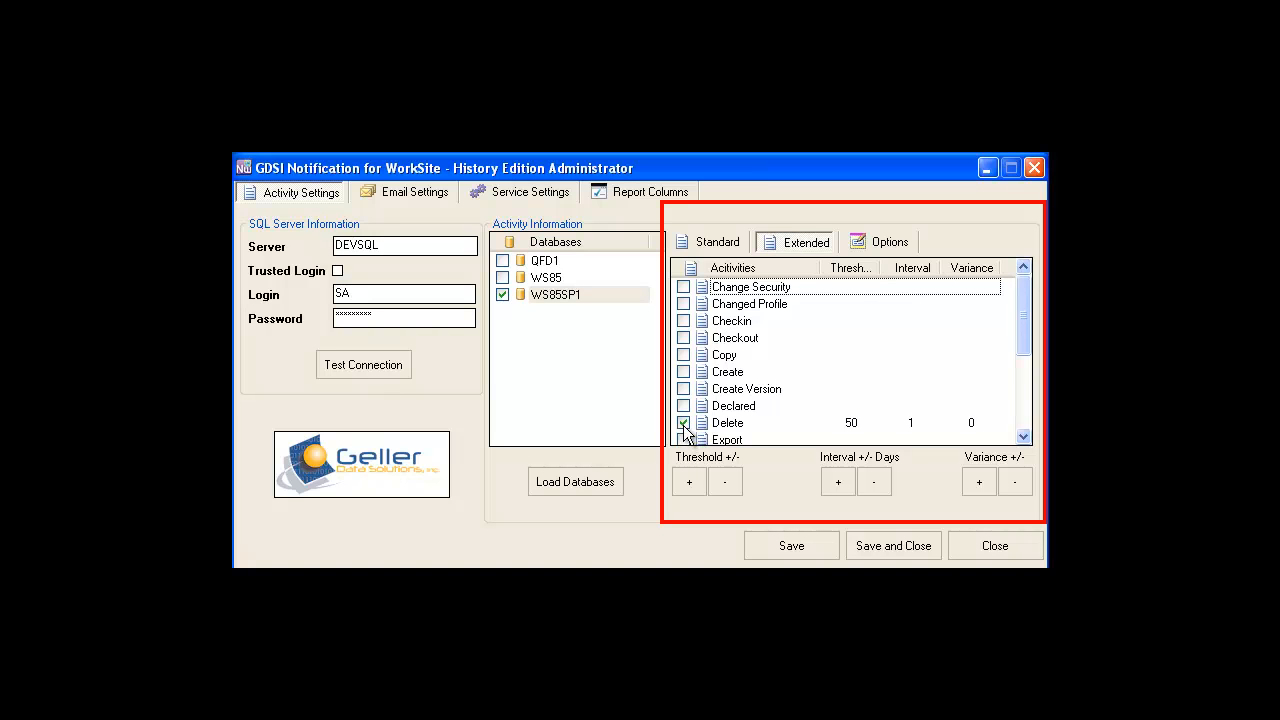
{"action": "left_click", "coordinate": [712, 423]}
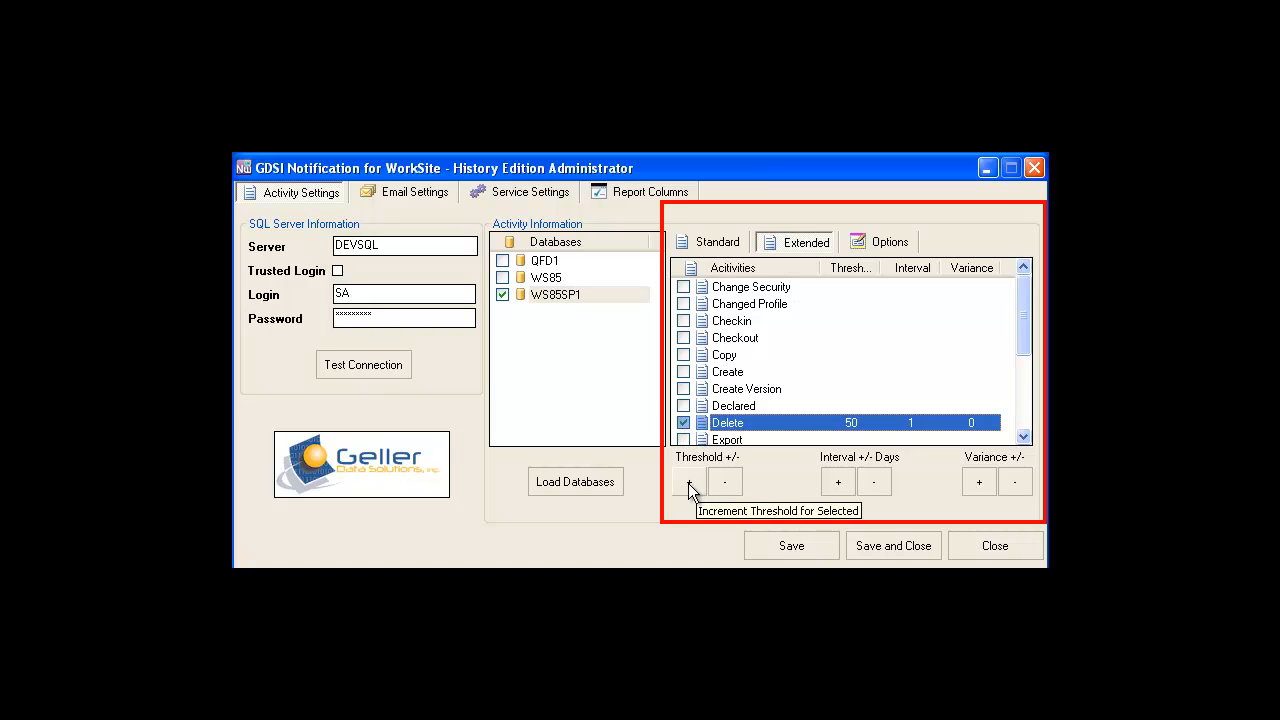
{"action": "left_click", "coordinate": [731, 483]}
{"action": "left_click", "coordinate": [731, 483]}
{"action": "left_click", "coordinate": [731, 483]}
{"action": "left_click", "coordinate": [731, 483]}
{"action": "left_click", "coordinate": [731, 483]}
{"action": "left_click", "coordinate": [731, 483]}
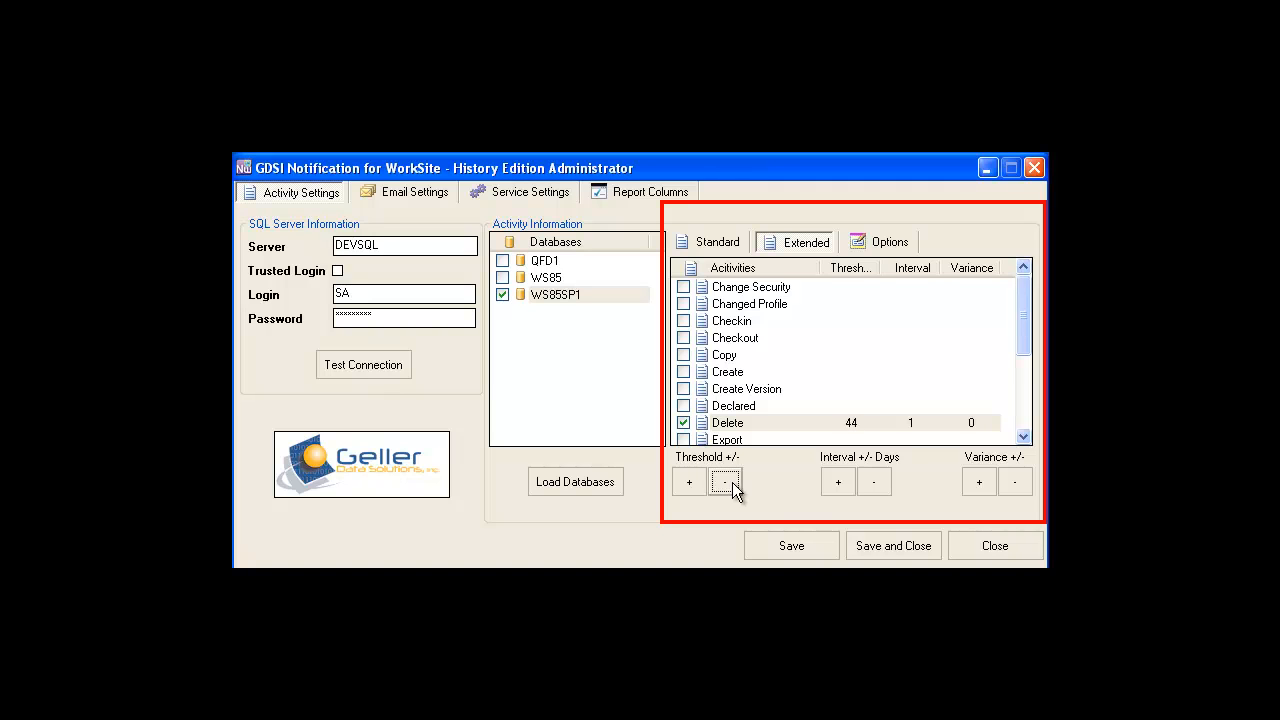
{"action": "left_click", "coordinate": [838, 482]}
{"action": "left_click", "coordinate": [838, 482]}
{"action": "left_click", "coordinate": [838, 482]}
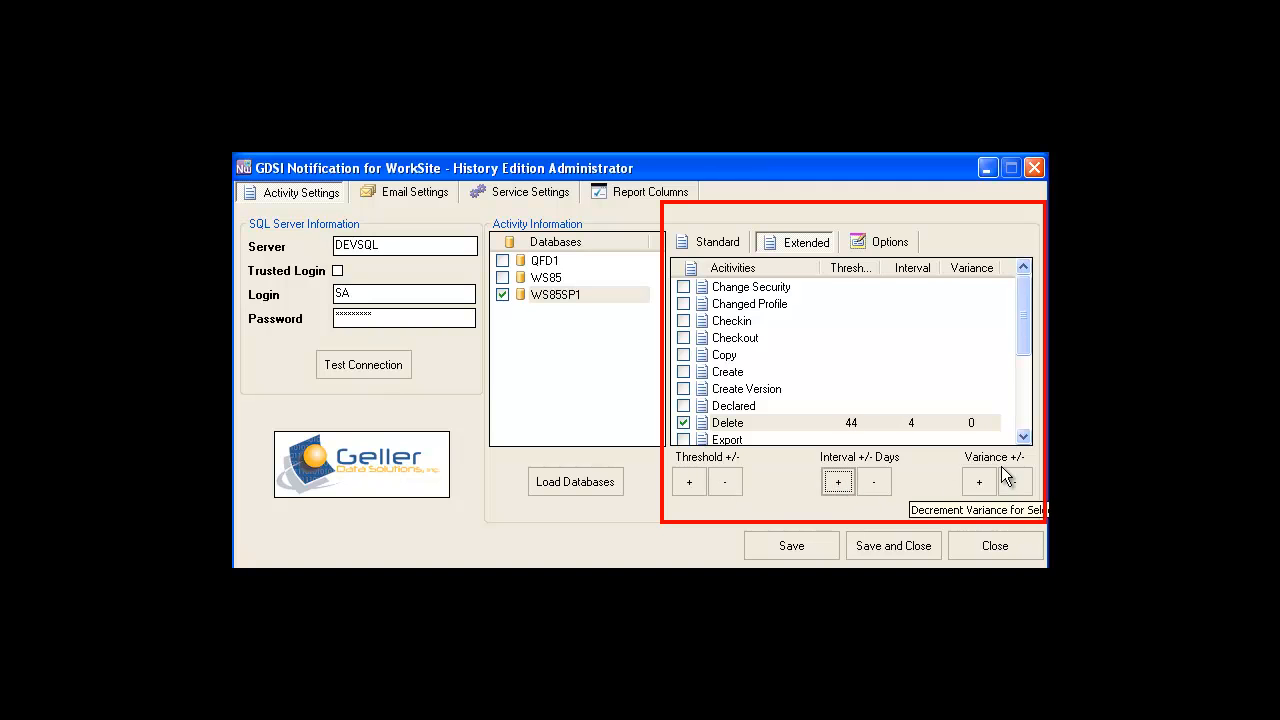
{"action": "left_click", "coordinate": [979, 482]}
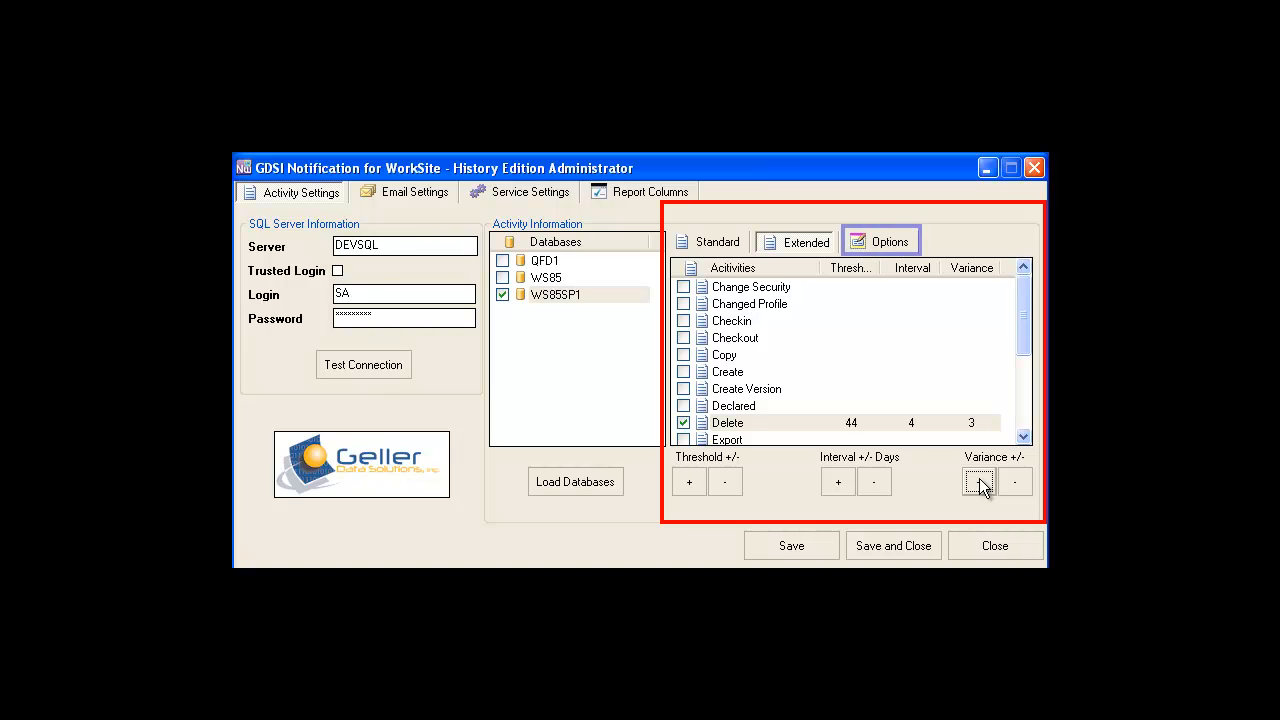
Enable extended monitoring, set both standard and extended to disable the user when the threshold is exceeded, and save the settings.
{"action": "left_click", "coordinate": [895, 250]}
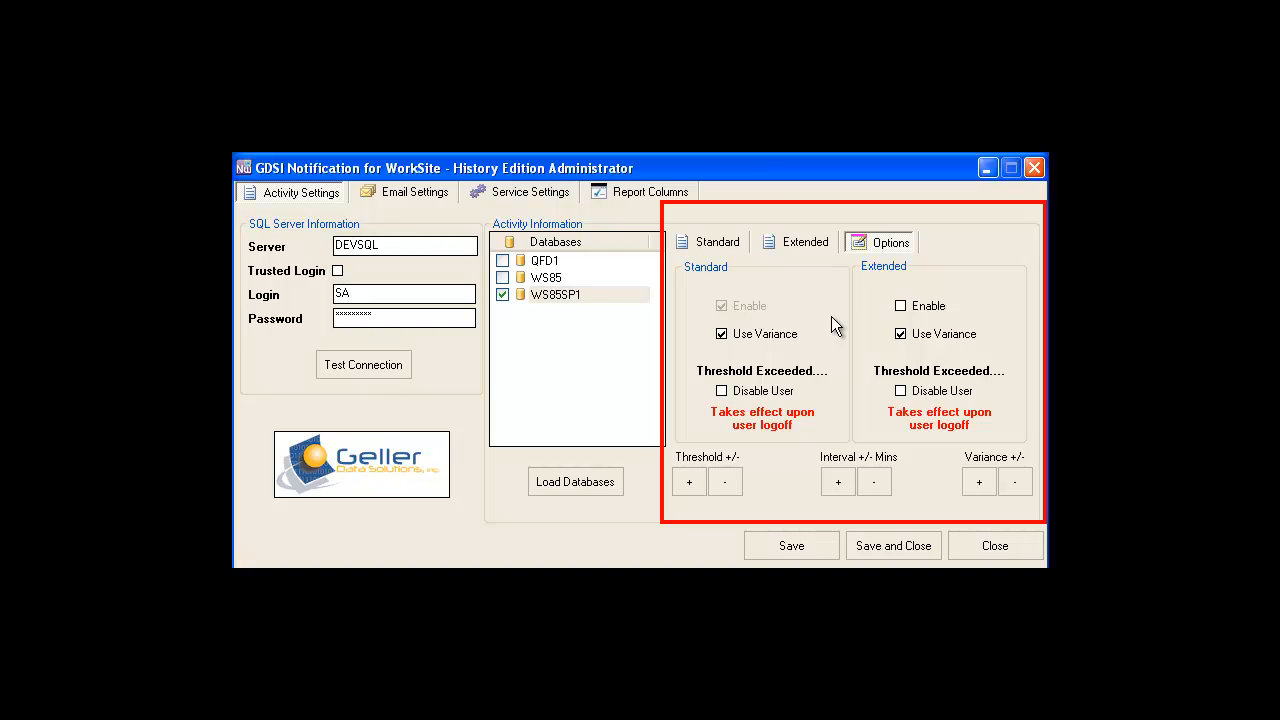
{"action": "left_click", "coordinate": [899, 307]}
{"action": "left_click", "coordinate": [722, 391]}
{"action": "left_click", "coordinate": [901, 391]}
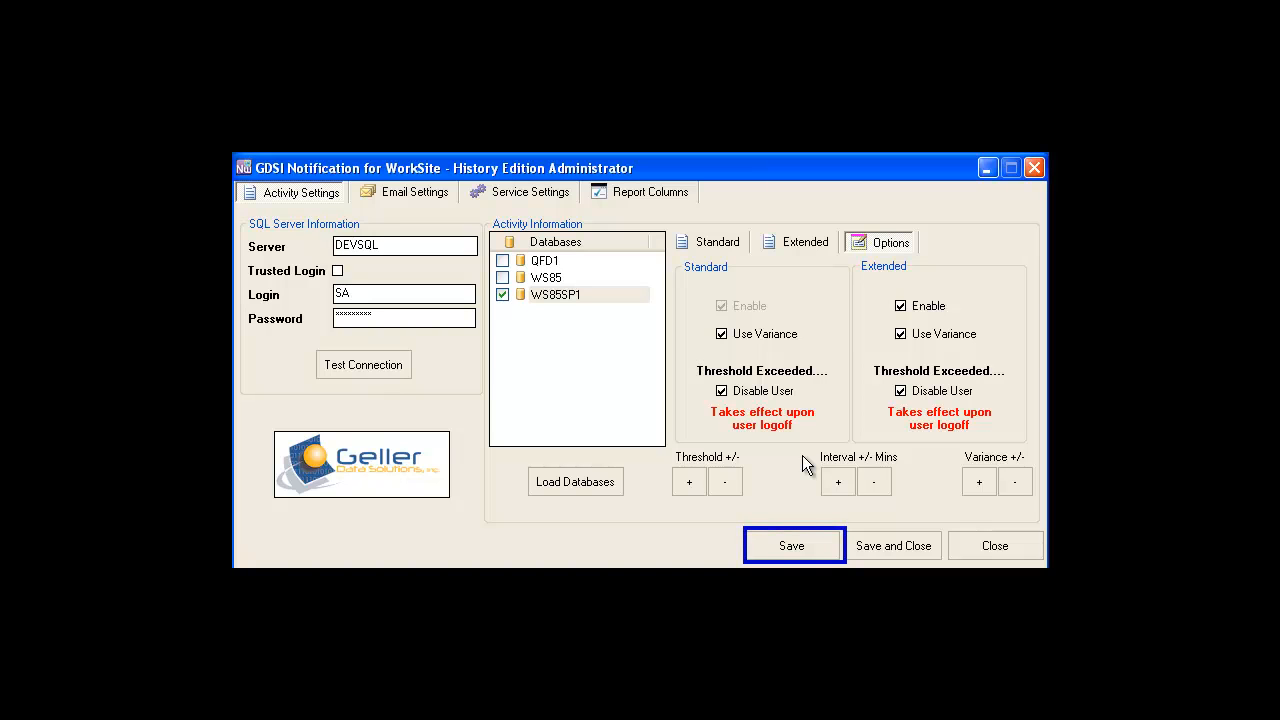
{"action": "left_click", "coordinate": [800, 545]}
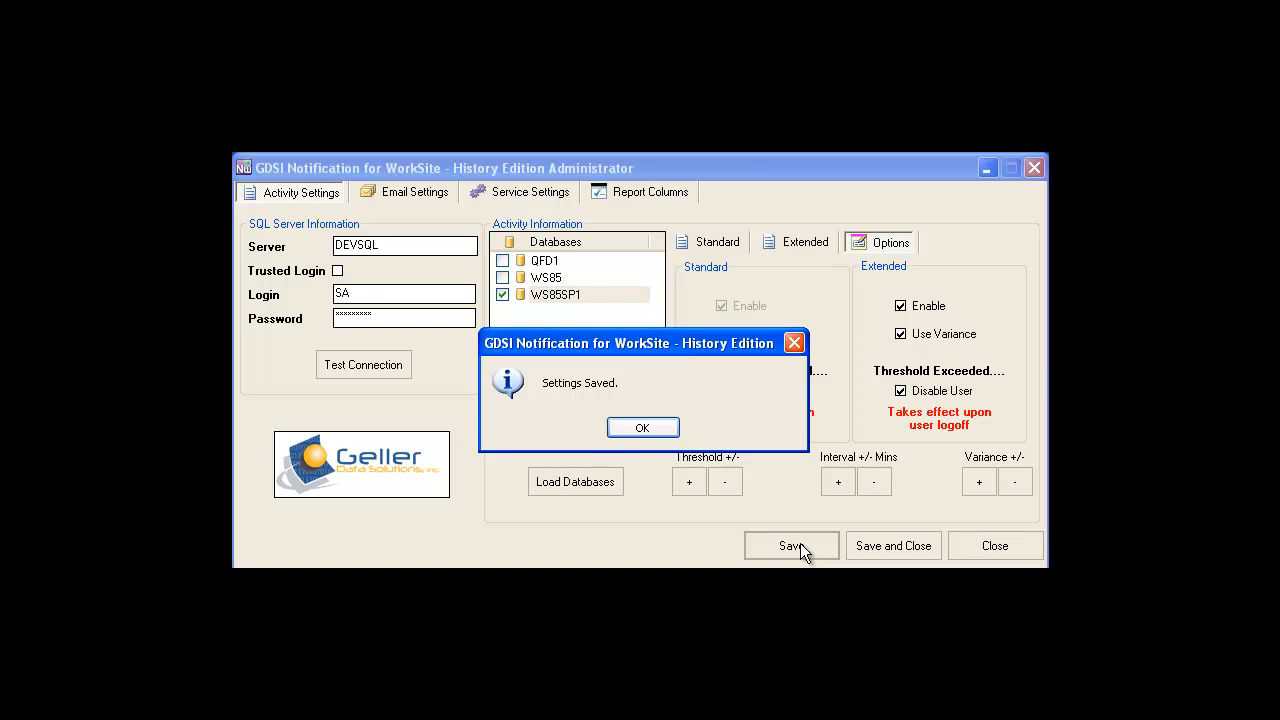
{"action": "left_click", "coordinate": [645, 428]}
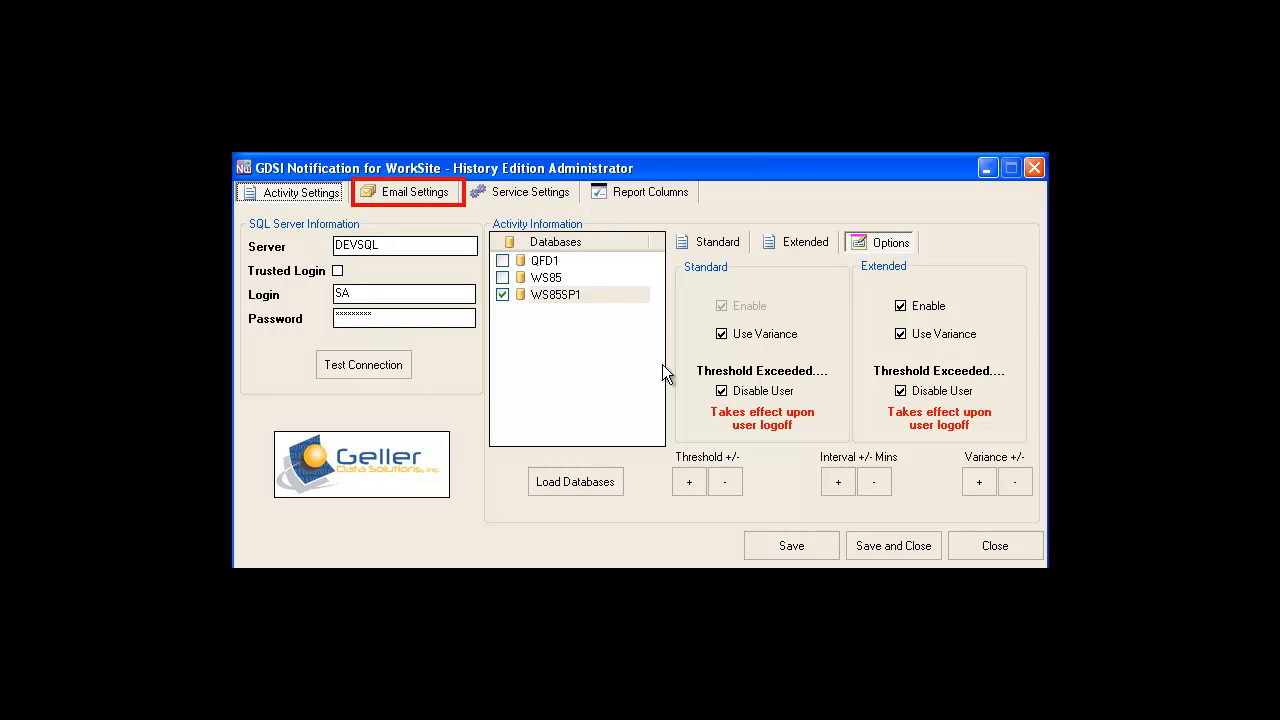
Set the email SMTP server to devexch.dev.local with login Administrator and enter the account password.
{"action": "left_click", "coordinate": [434, 190]}
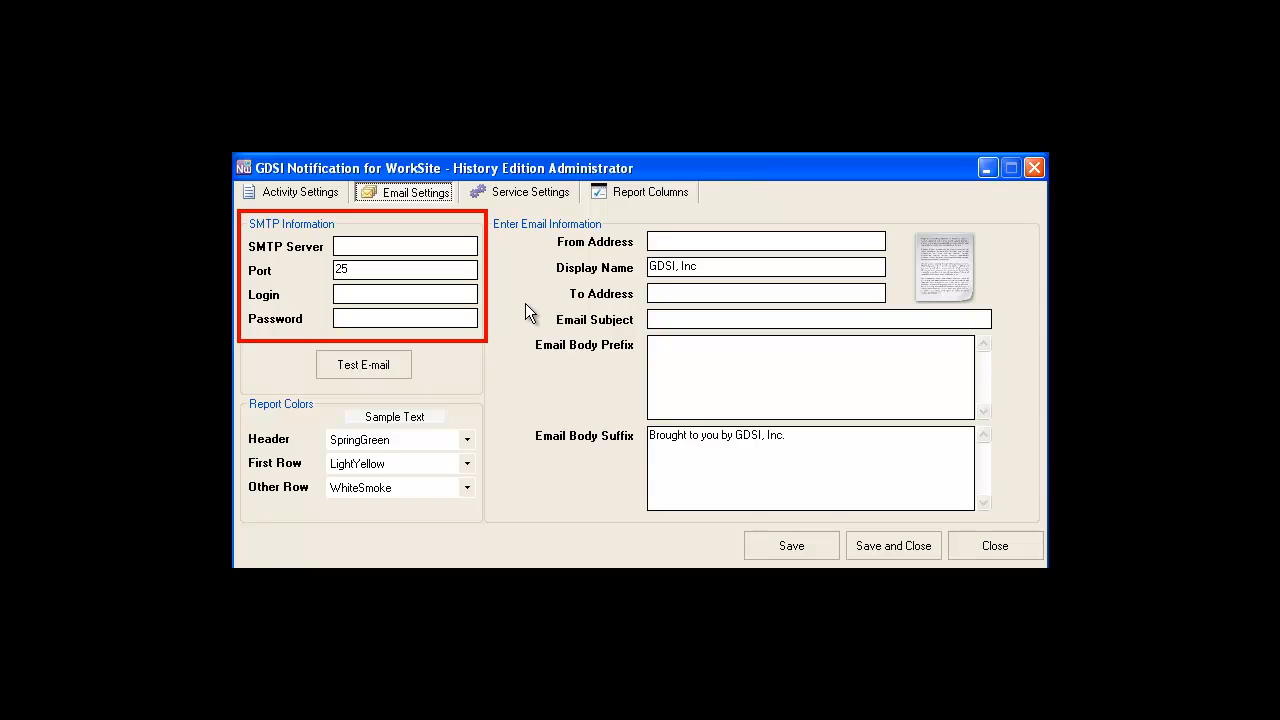
{"action": "left_click", "coordinate": [437, 241]}
{"action": "type", "text": "devexch.dev.local"}
{"action": "key", "text": "Tab"}
{"action": "key", "text": "Tab"}
{"action": "type", "text": "Administr"}
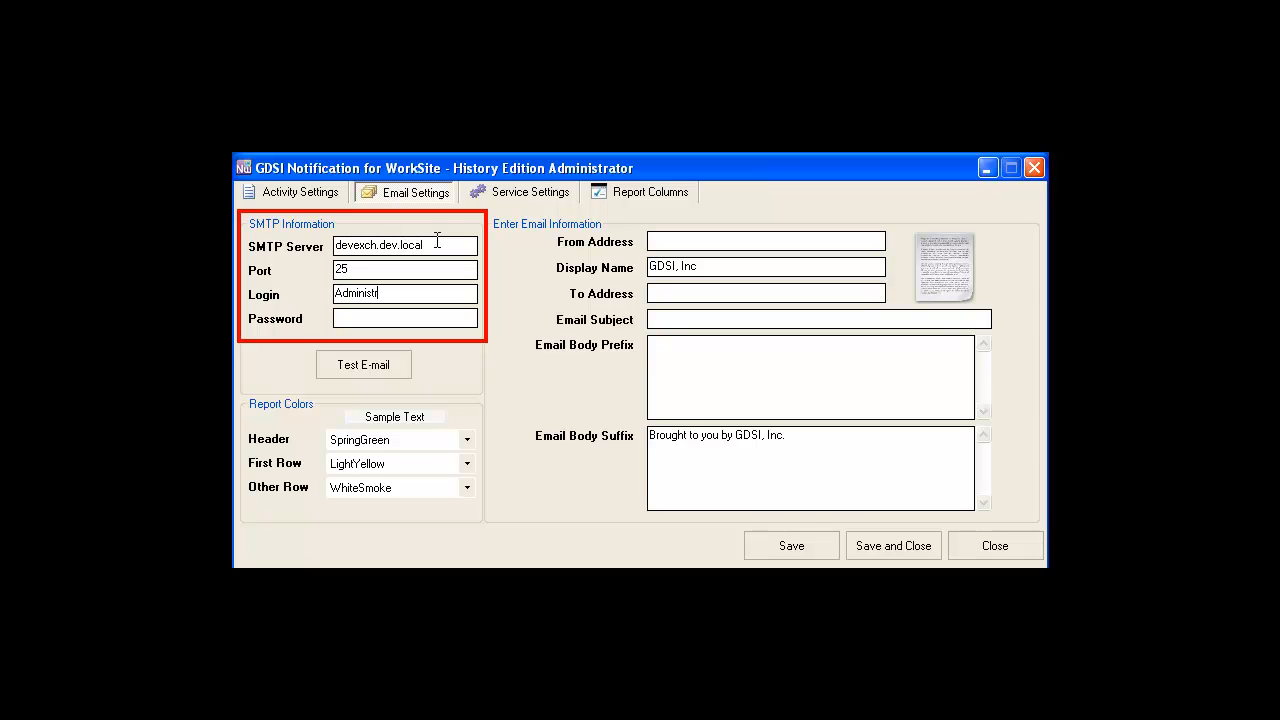
{"action": "type", "text": "ator"}
{"action": "key", "text": "Tab"}
{"action": "type", "text": "********"}
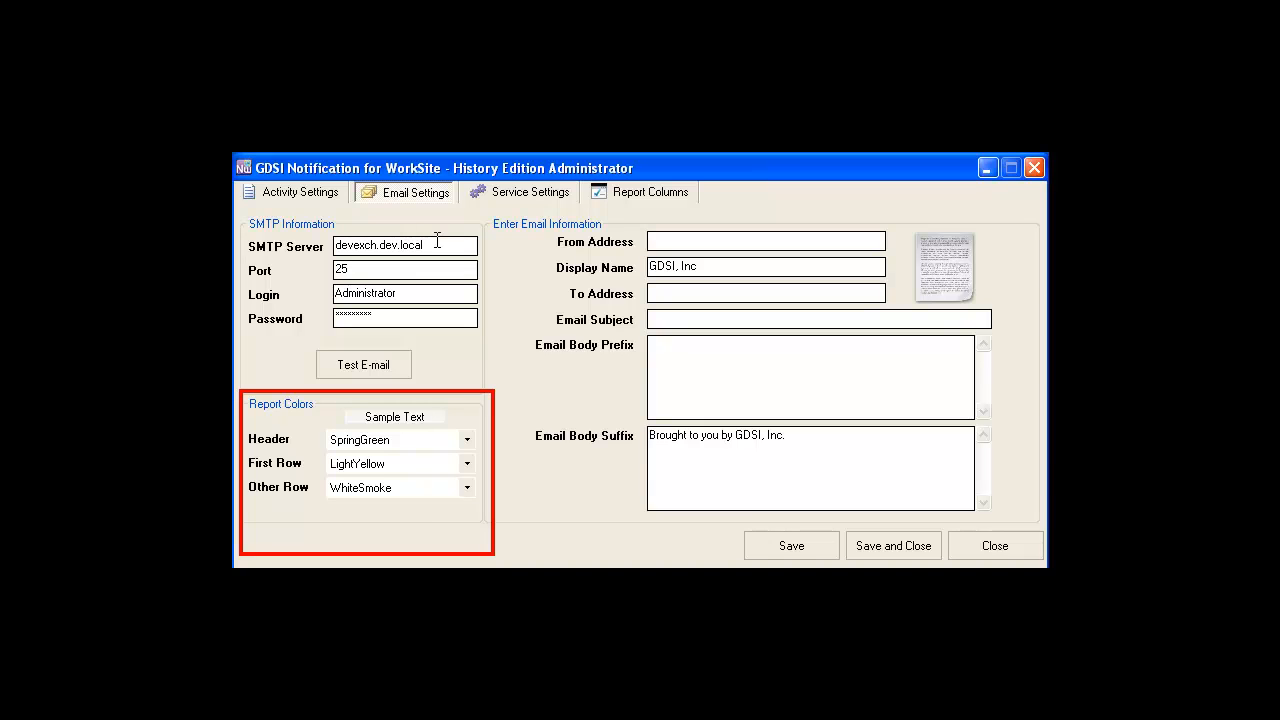
Set the report colors to Teal for the header and Linen for the first row.
{"action": "left_click", "coordinate": [468, 439]}
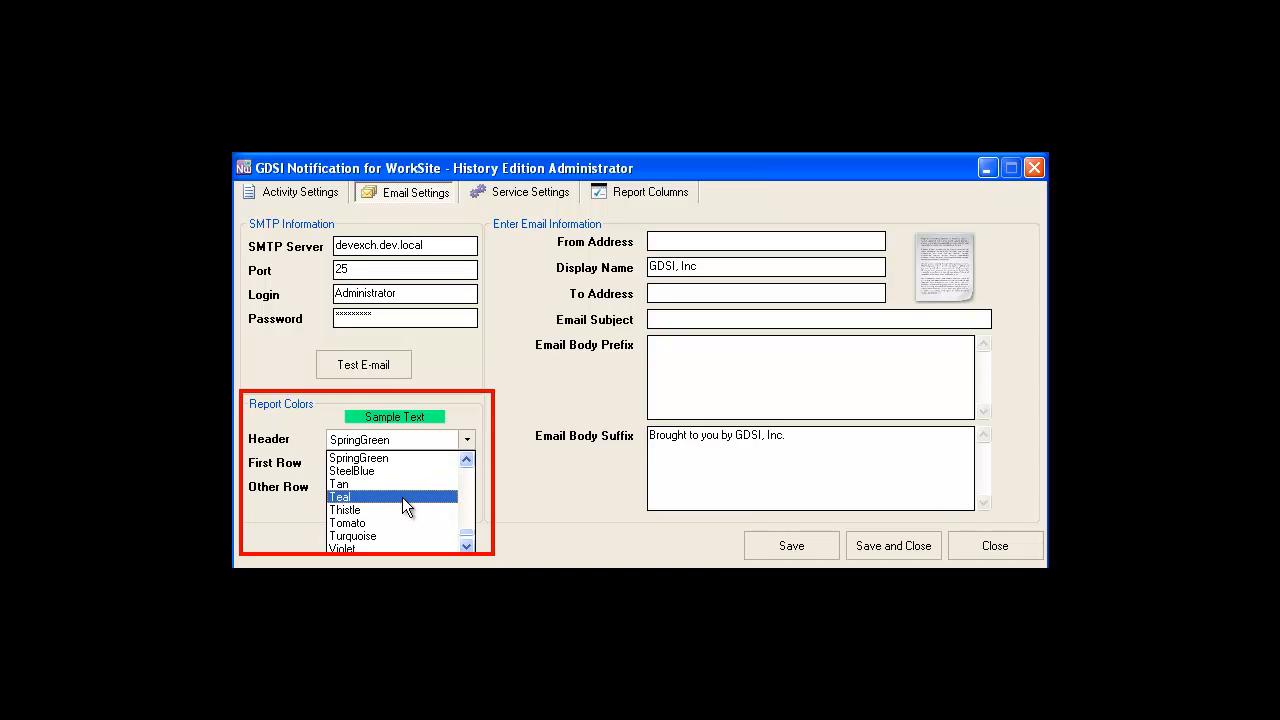
{"action": "left_click", "coordinate": [402, 497]}
{"action": "left_click", "coordinate": [467, 463]}
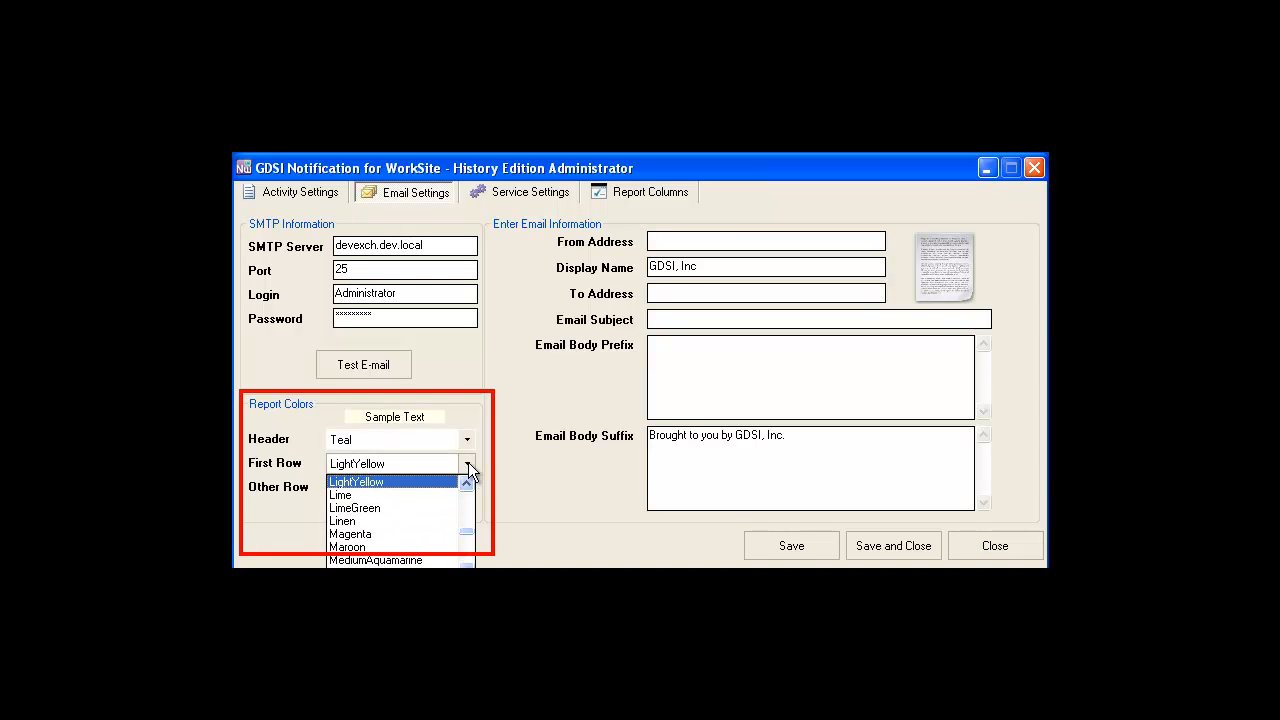
{"action": "left_click", "coordinate": [386, 520]}
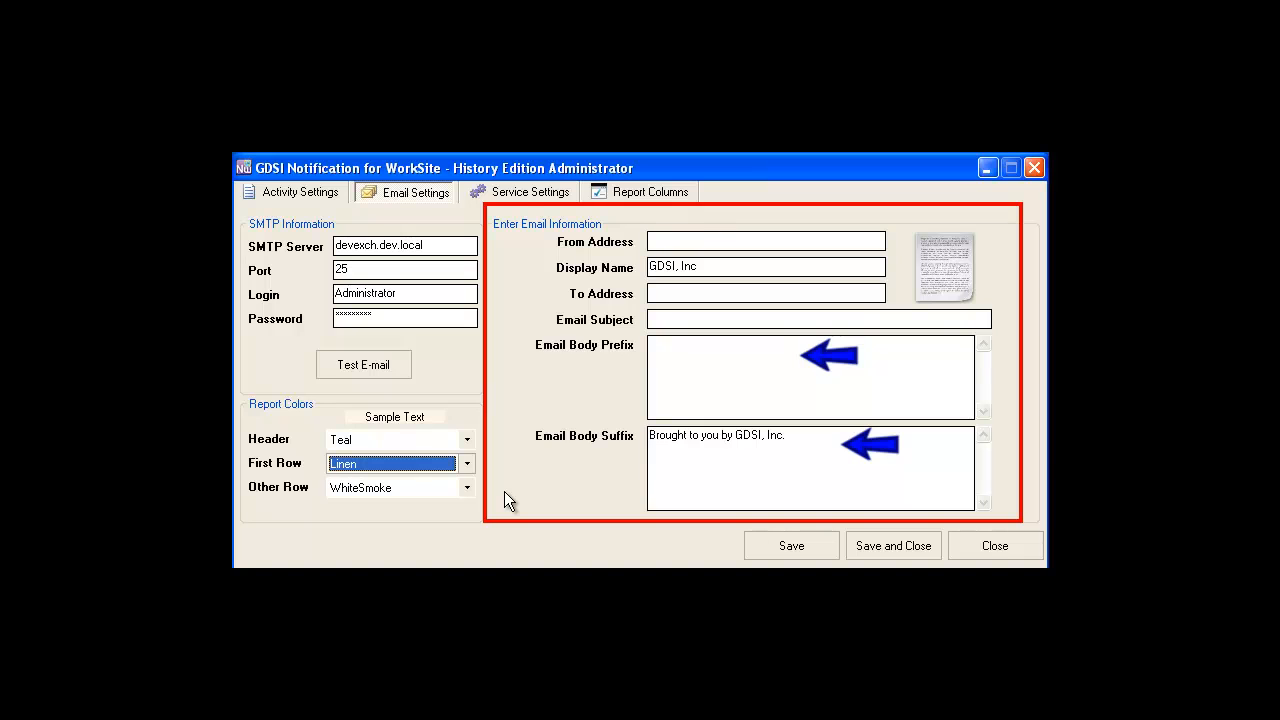
Fill in the notification's sender and recipient e-mail addresses, keeping the existing display name.
{"action": "left_click", "coordinate": [696, 239]}
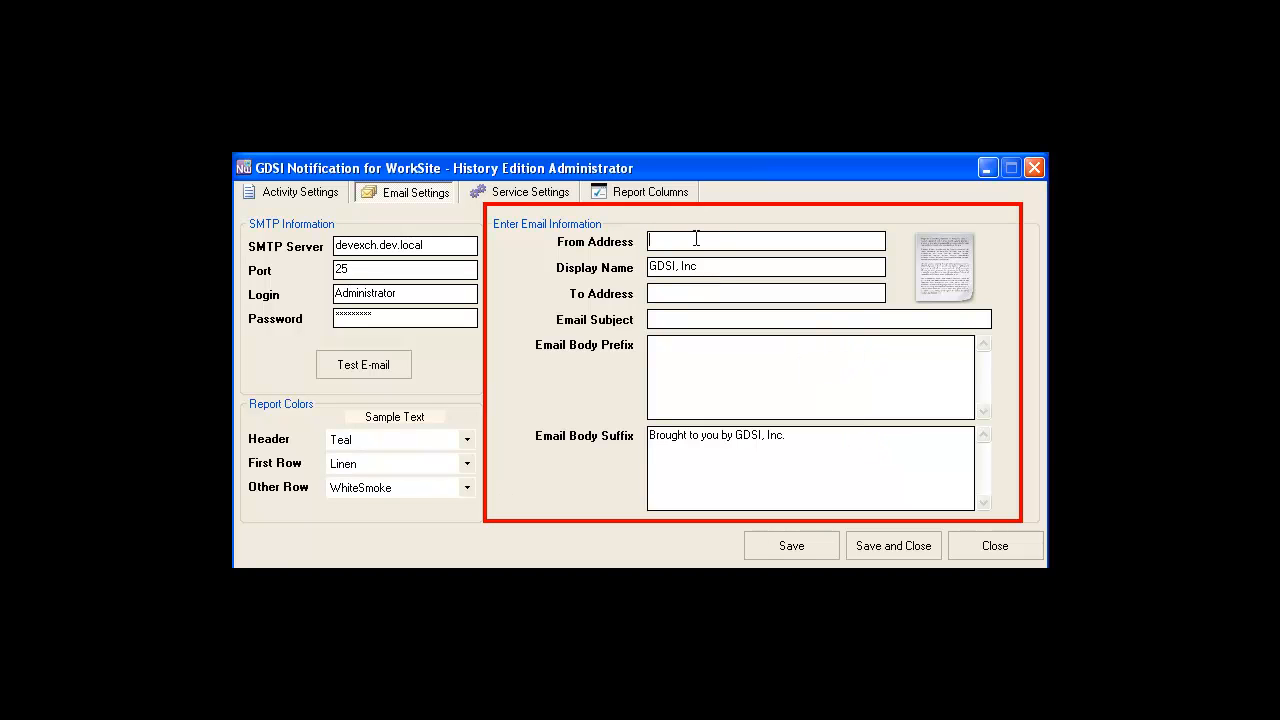
{"action": "key", "text": "Tab"}
{"action": "key", "text": "Tab"}
{"action": "type", "text": "Sus"}
{"action": "type", "text": "piciou"}
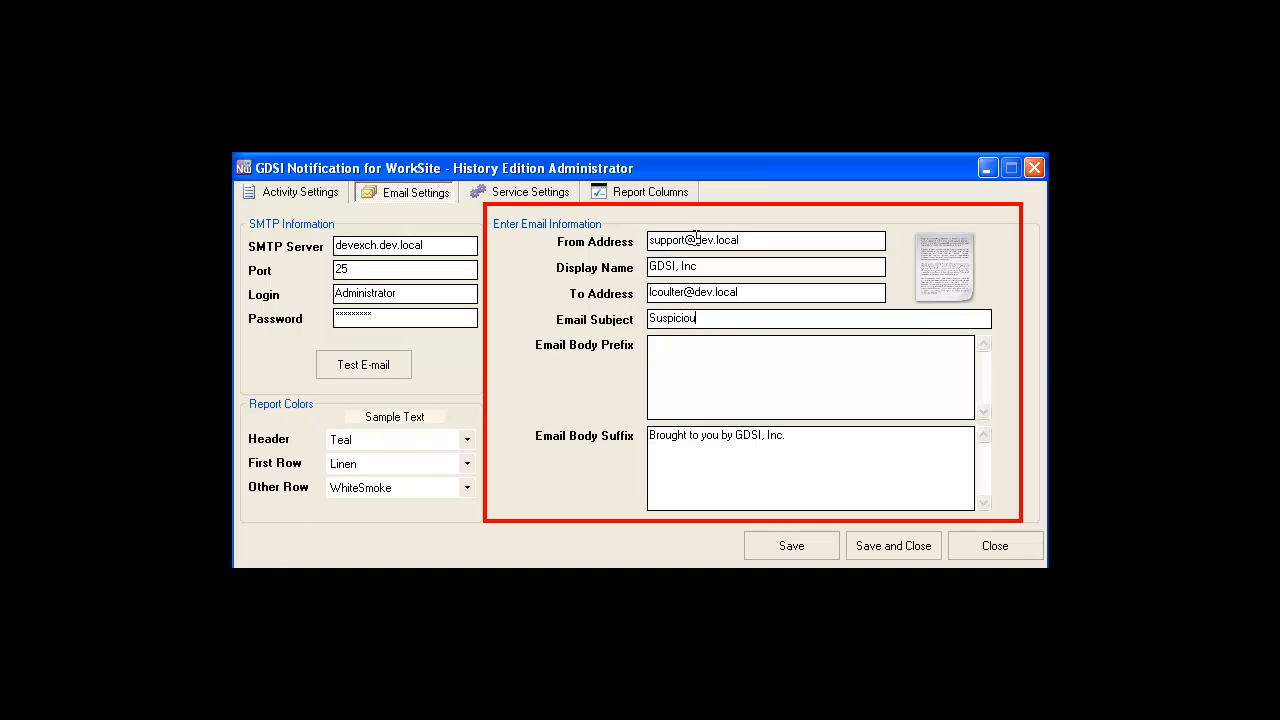
{"action": "type", "text": "s database abuse"}
Set the notification email's subject to "Suspicious database abuse".
{"action": "key", "text": "Tab"}
Enter the email body prefix "Please see attached report for suspicious database abuse." and save the email settings.
{"action": "type", "text": "Please see attached report"}
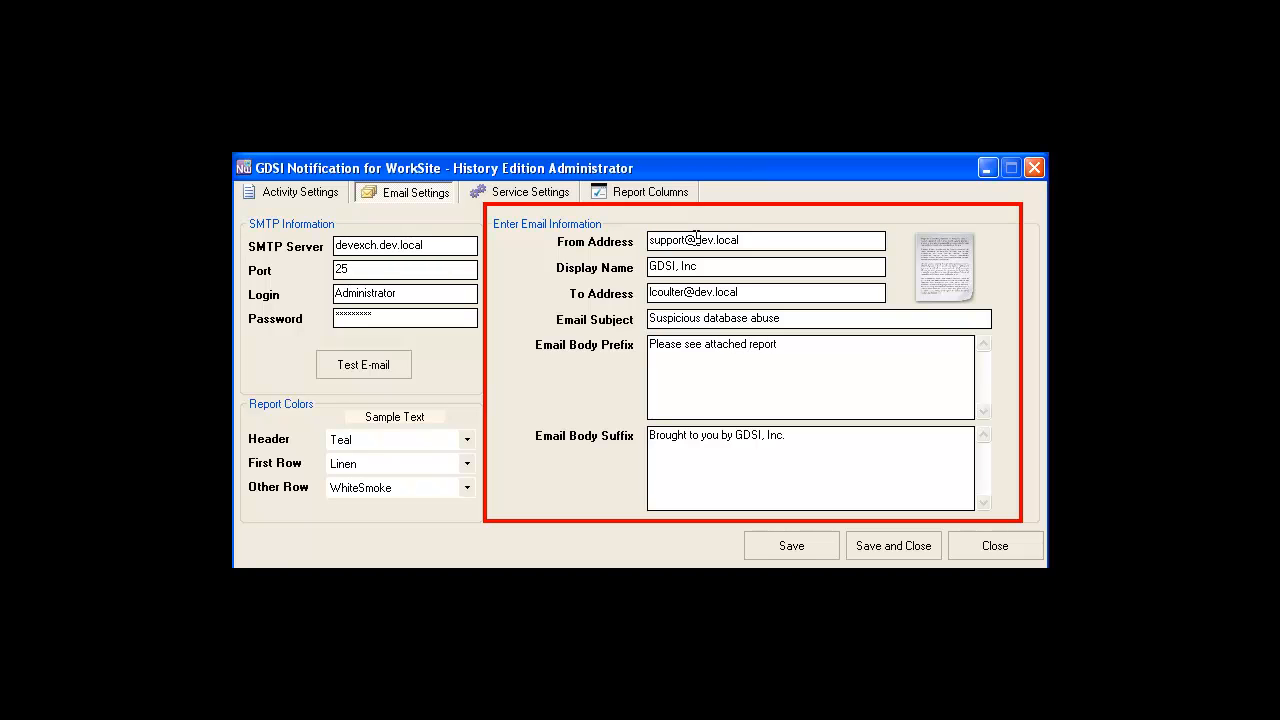
{"action": "type", "text": " for suspicious database abuse."}
{"action": "key", "text": "Tab"}
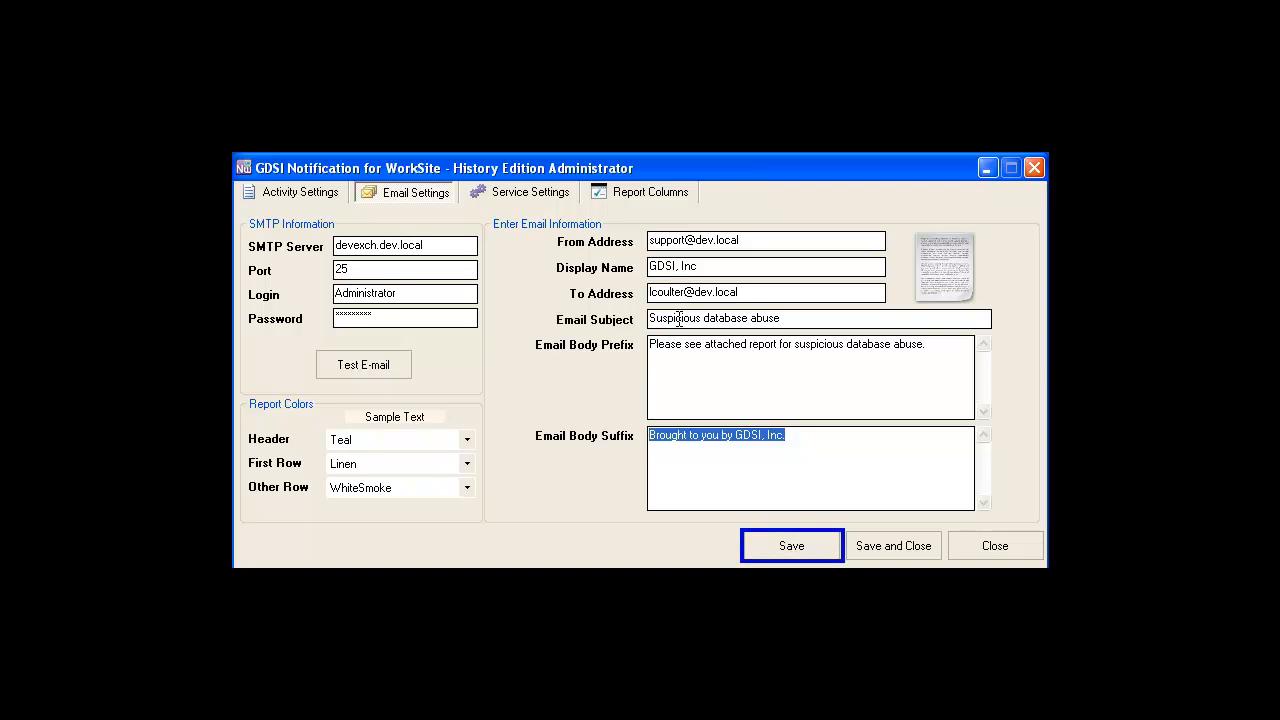
{"action": "left_click", "coordinate": [778, 544]}
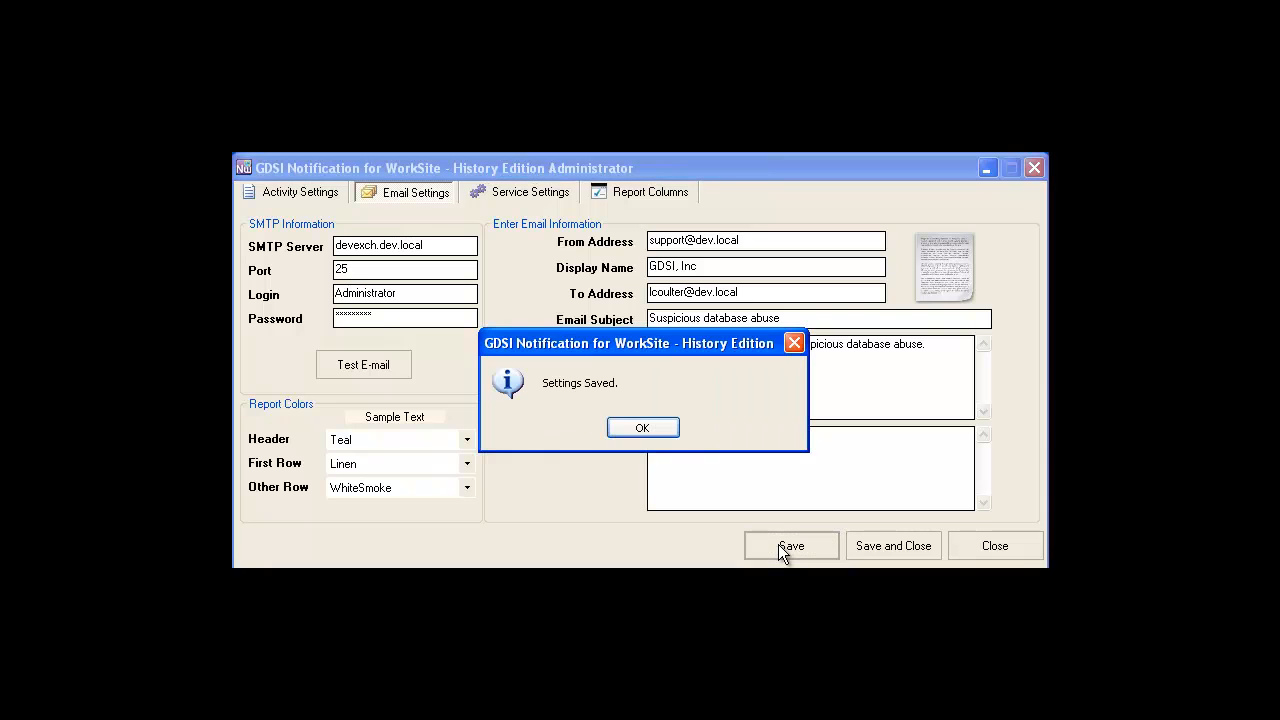
{"action": "left_click", "coordinate": [652, 427]}
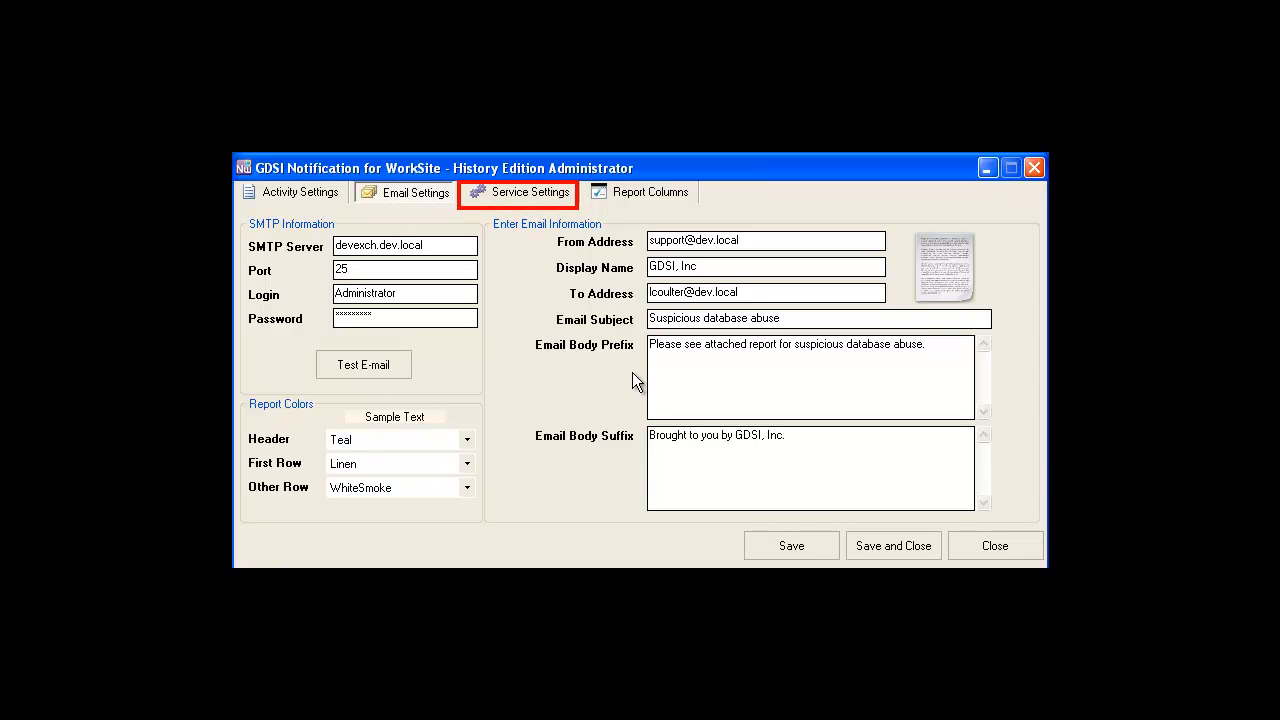
Start the notification service and set its service interval to 18 minutes.
{"action": "left_click", "coordinate": [537, 190]}
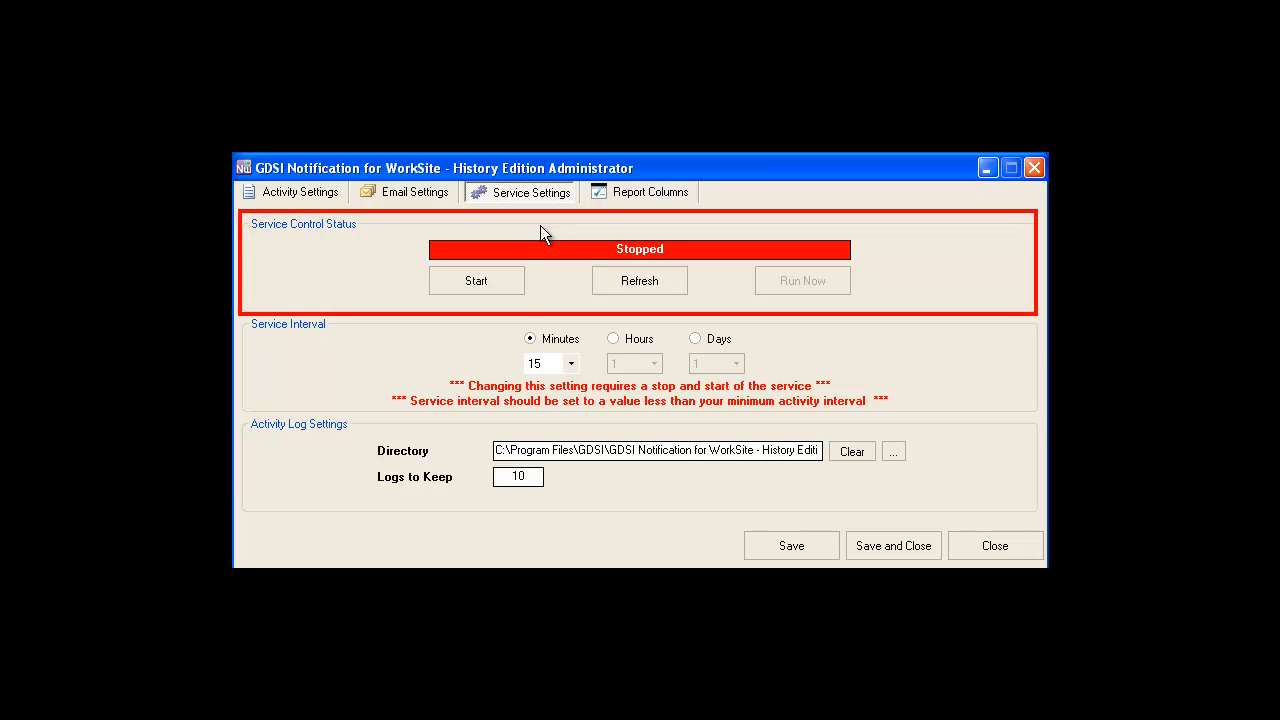
{"action": "left_click", "coordinate": [513, 282]}
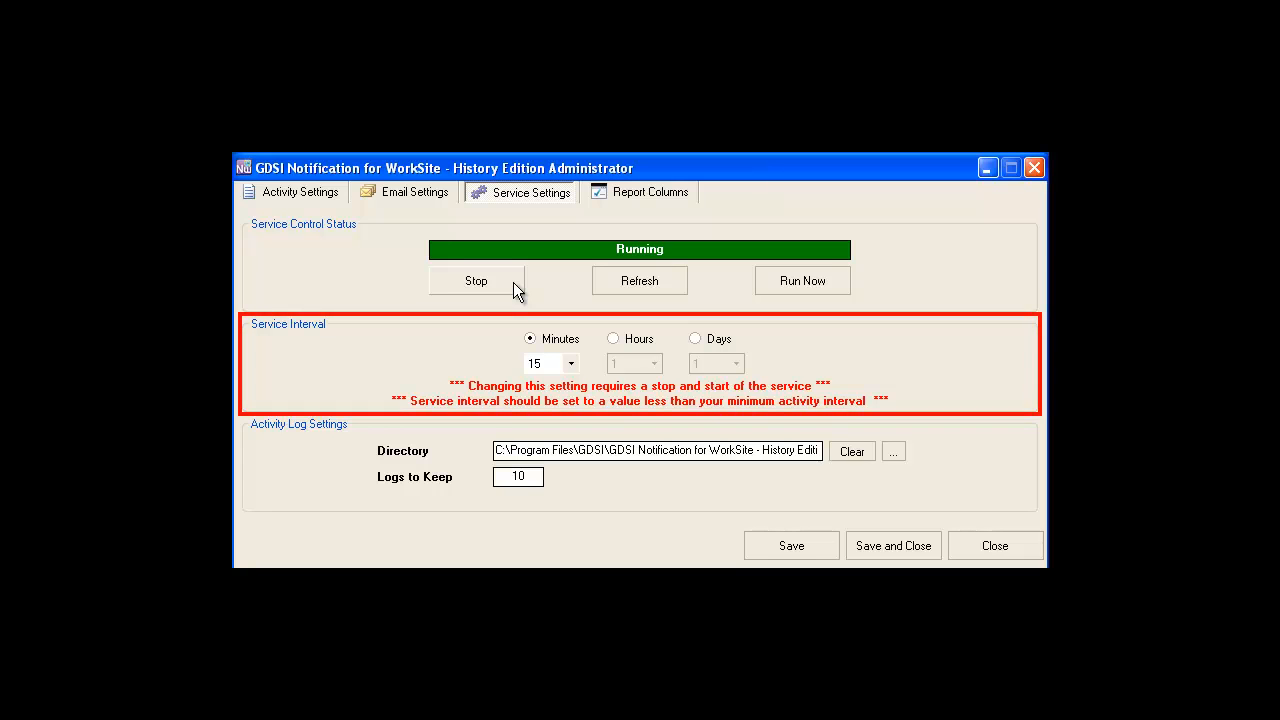
{"action": "left_click", "coordinate": [569, 363]}
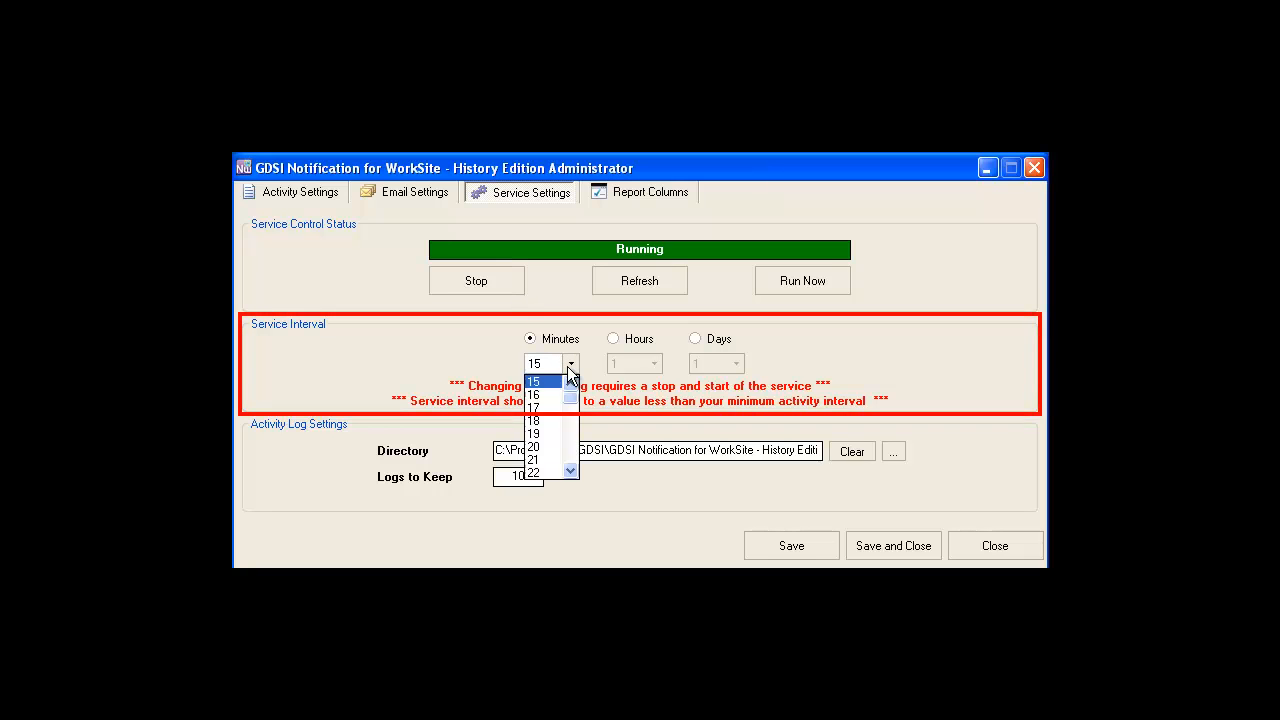
{"action": "left_click", "coordinate": [553, 420]}
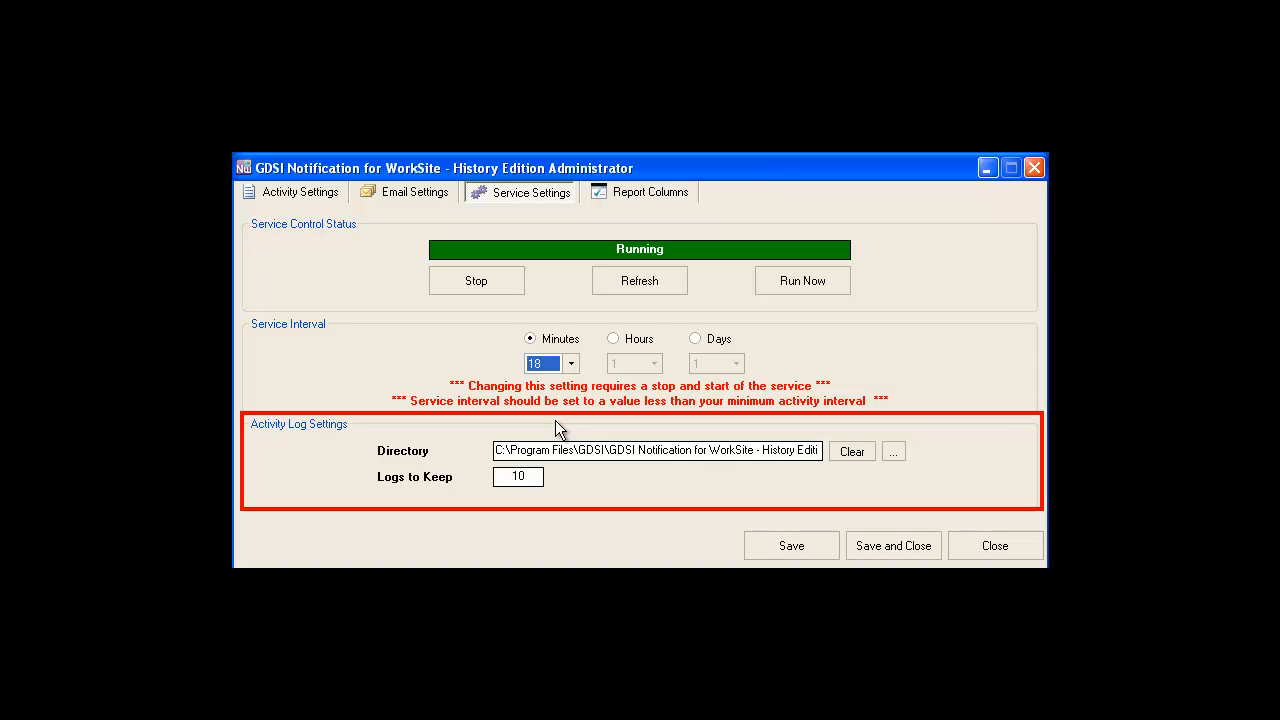
Set the activity log directory to the GDSI Notification for WorkSite - History Edition folder under C:\Program Files\GDSI.
{"action": "left_click", "coordinate": [889, 454]}
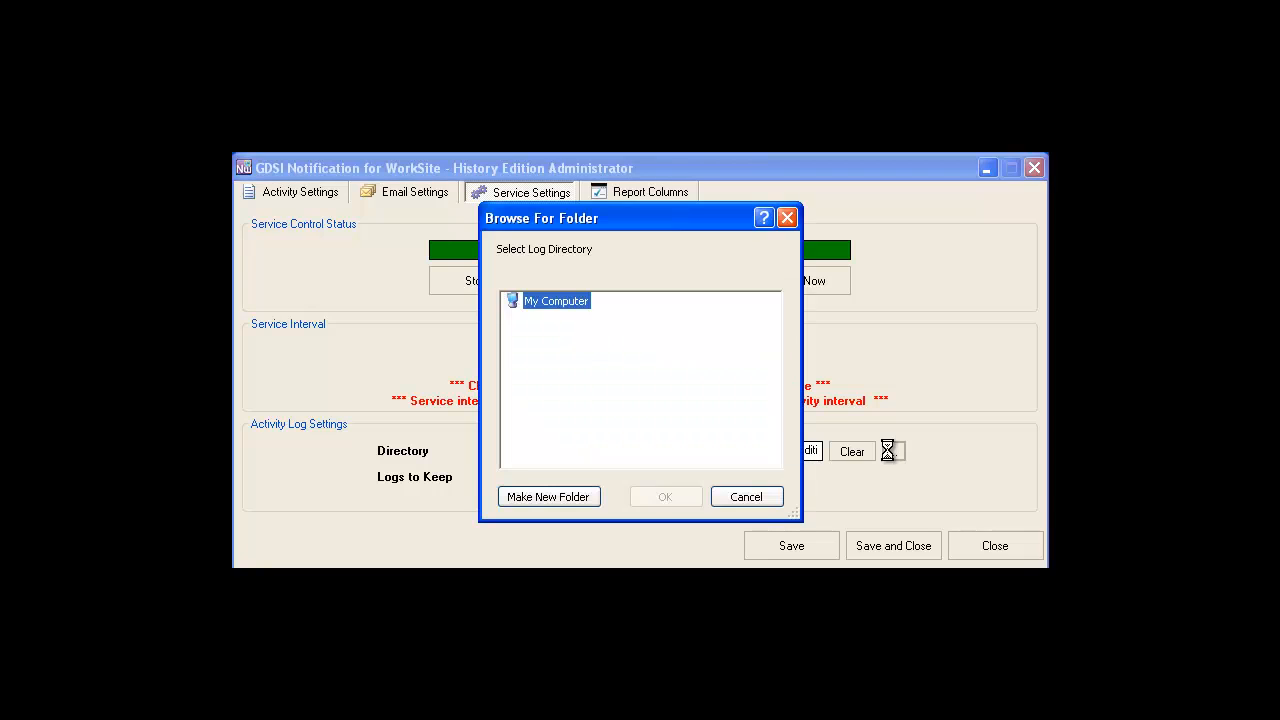
{"action": "double_click", "coordinate": [559, 337]}
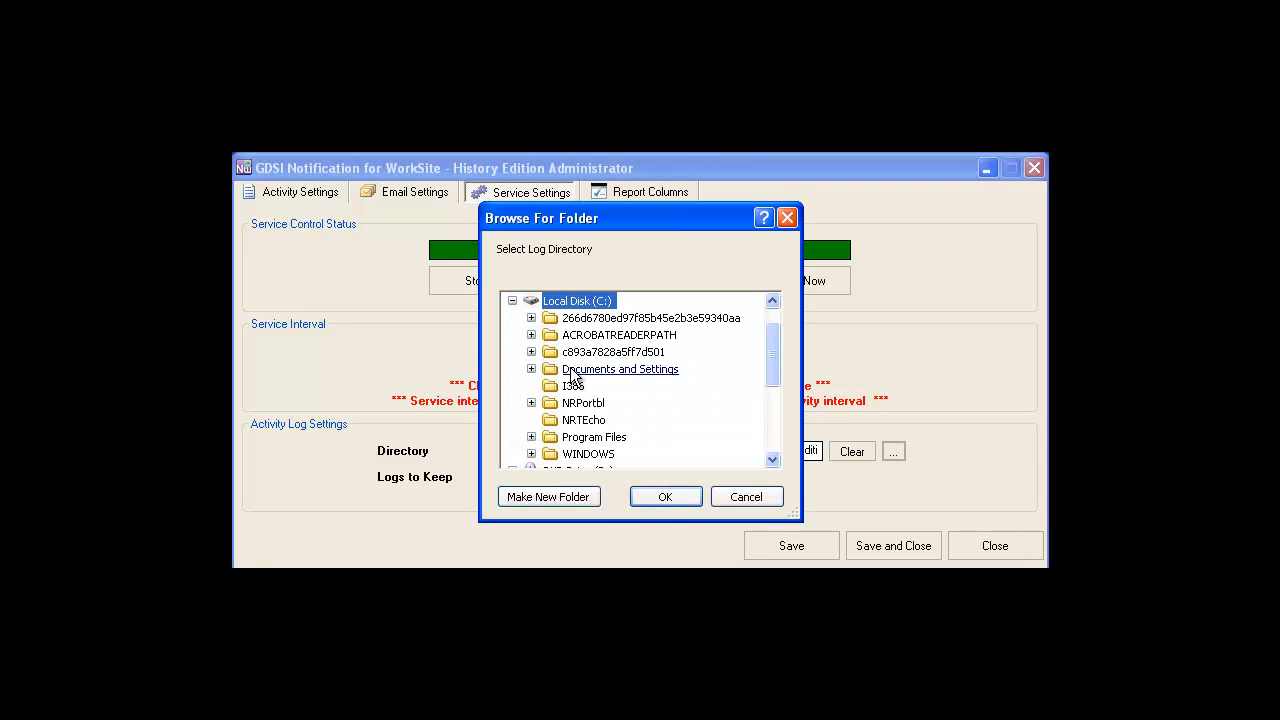
{"action": "double_click", "coordinate": [587, 437]}
{"action": "left_click", "coordinate": [592, 356]}
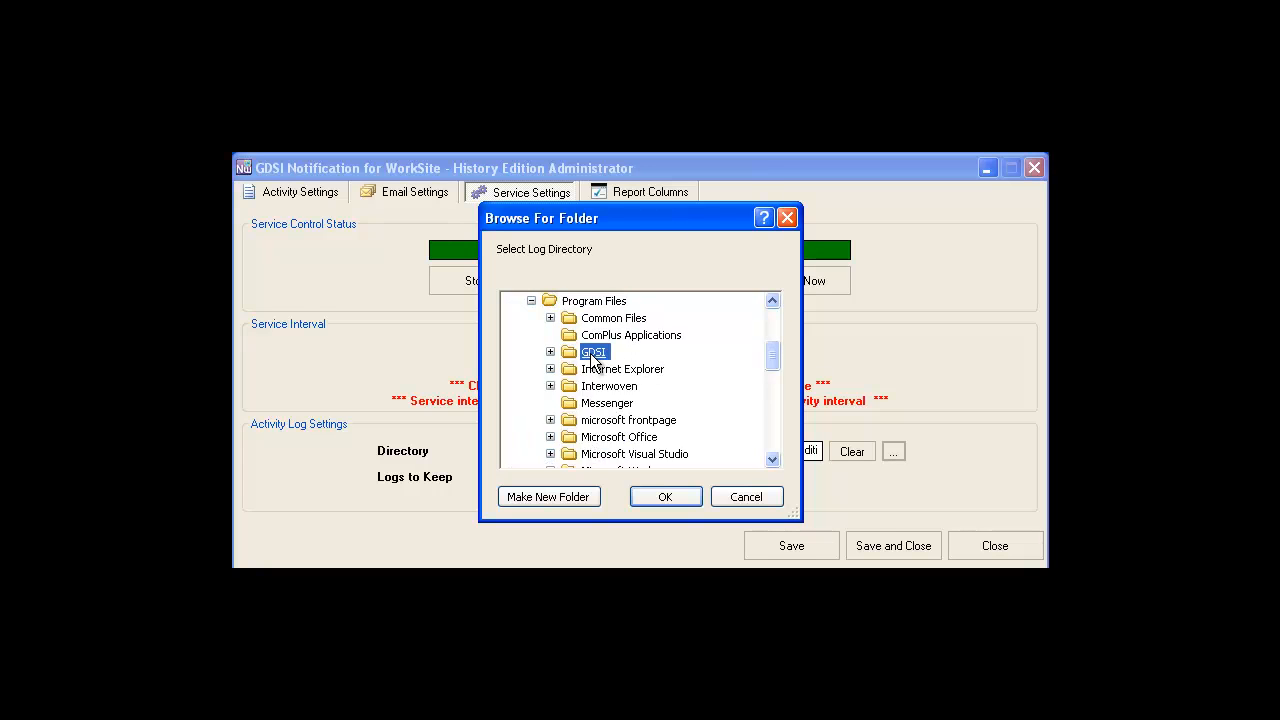
{"action": "double_click", "coordinate": [592, 356]}
{"action": "double_click", "coordinate": [620, 370]}
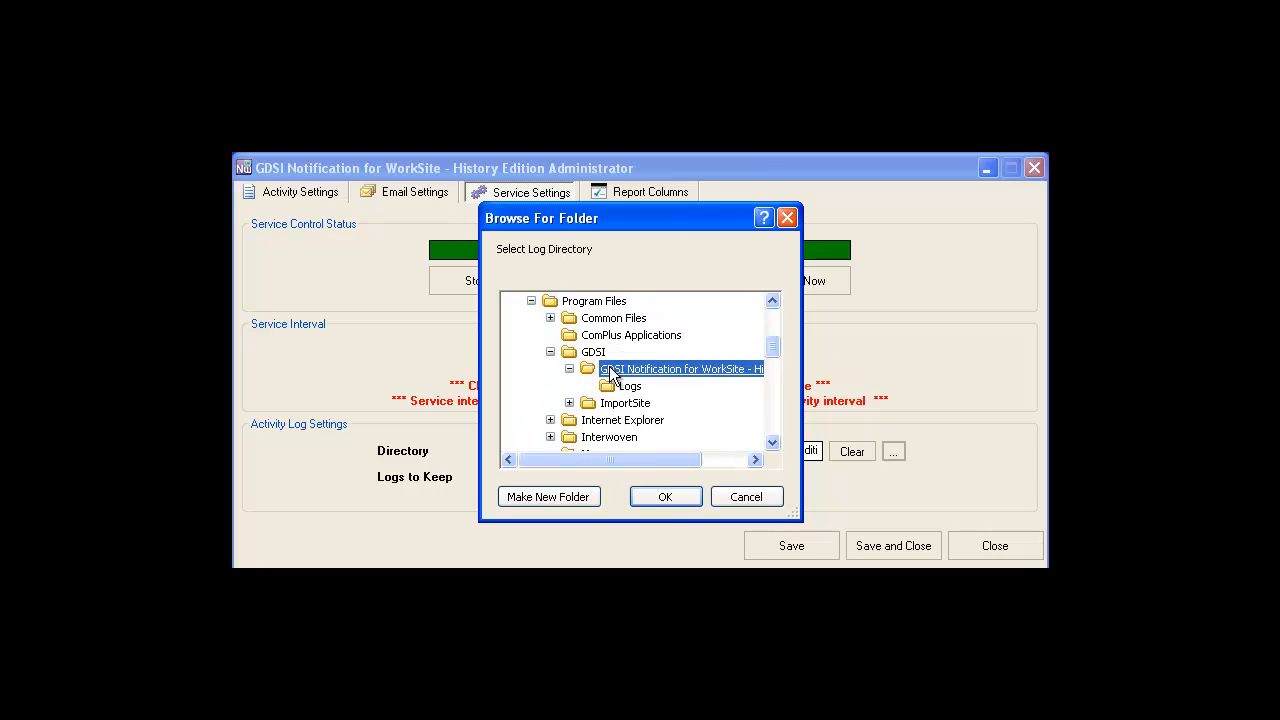
{"action": "left_click", "coordinate": [664, 497]}
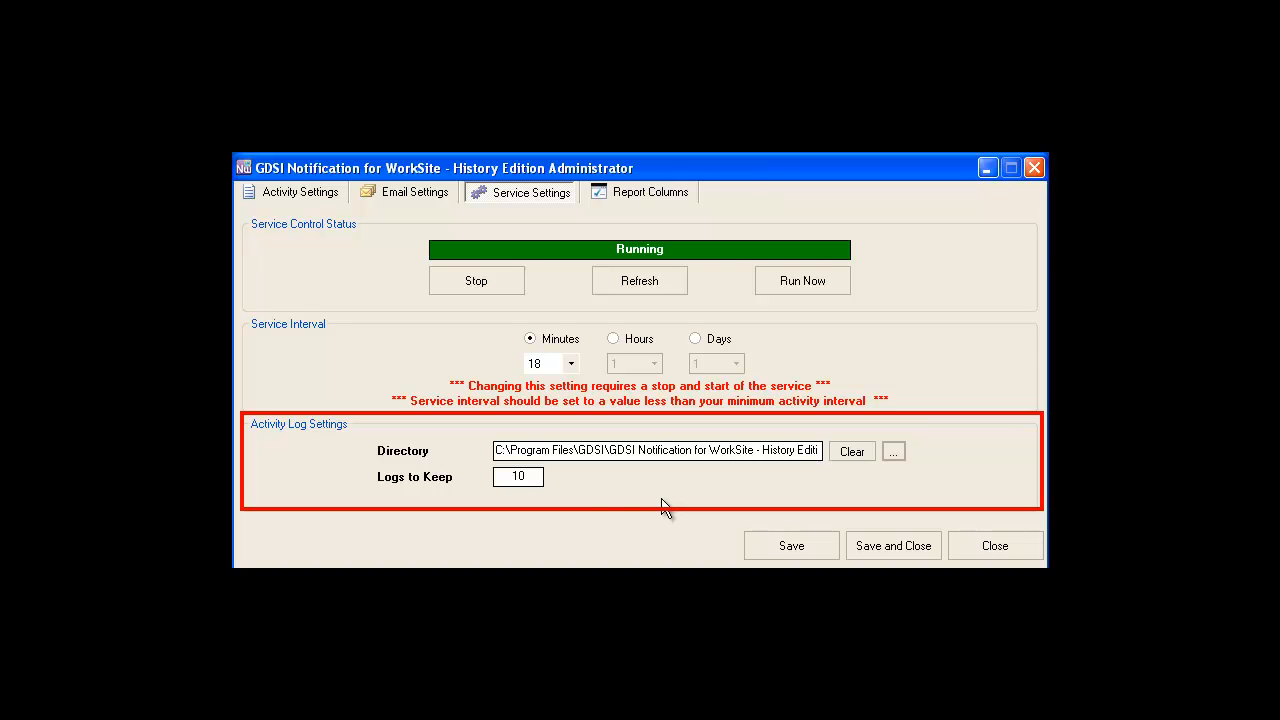
Set the number of activity logs to keep to 5 and save the service settings.
{"action": "left_click_drag", "start_coordinate": [543, 478], "coordinate": [492, 472]}
{"action": "type", "text": "5"}
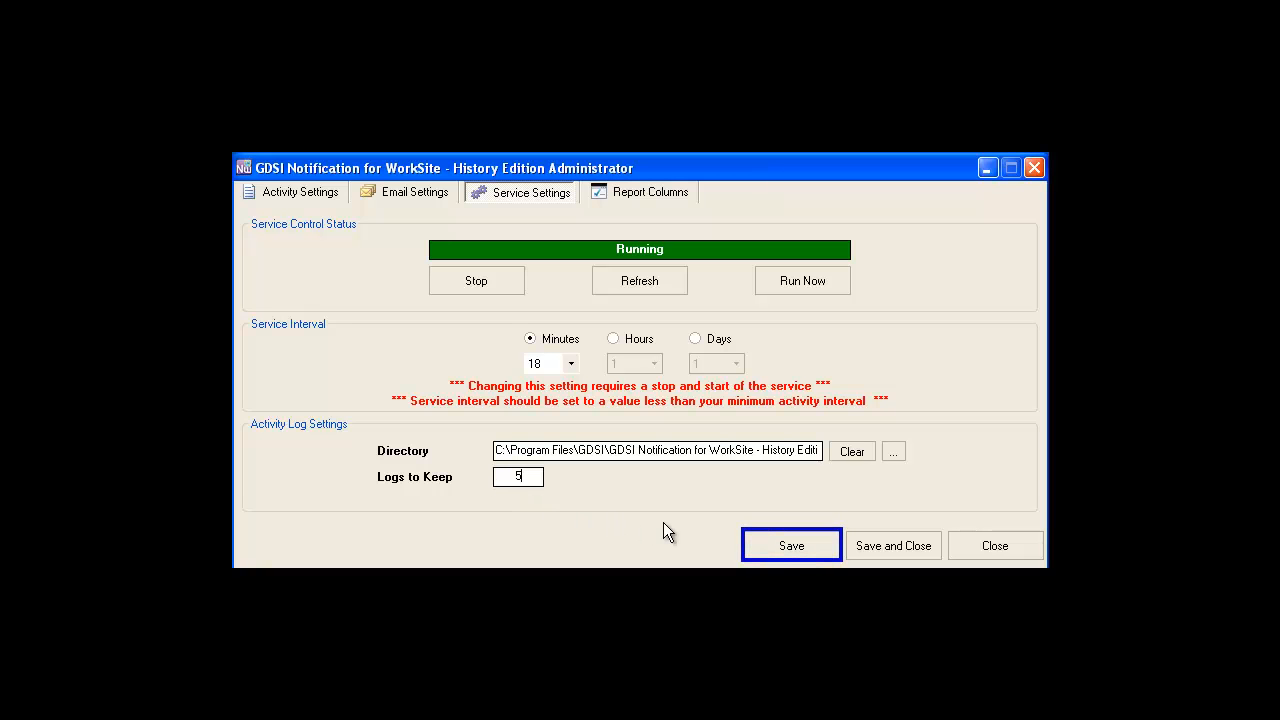
{"action": "left_click", "coordinate": [779, 555]}
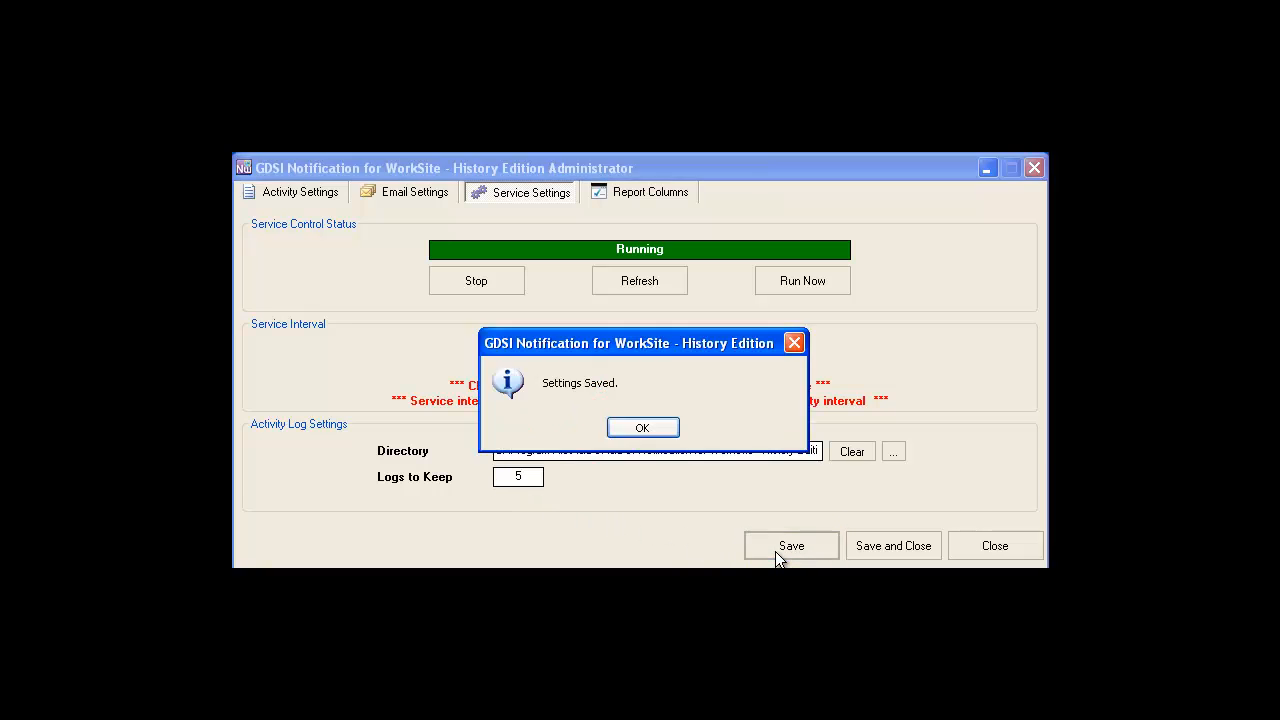
{"action": "left_click", "coordinate": [650, 429]}
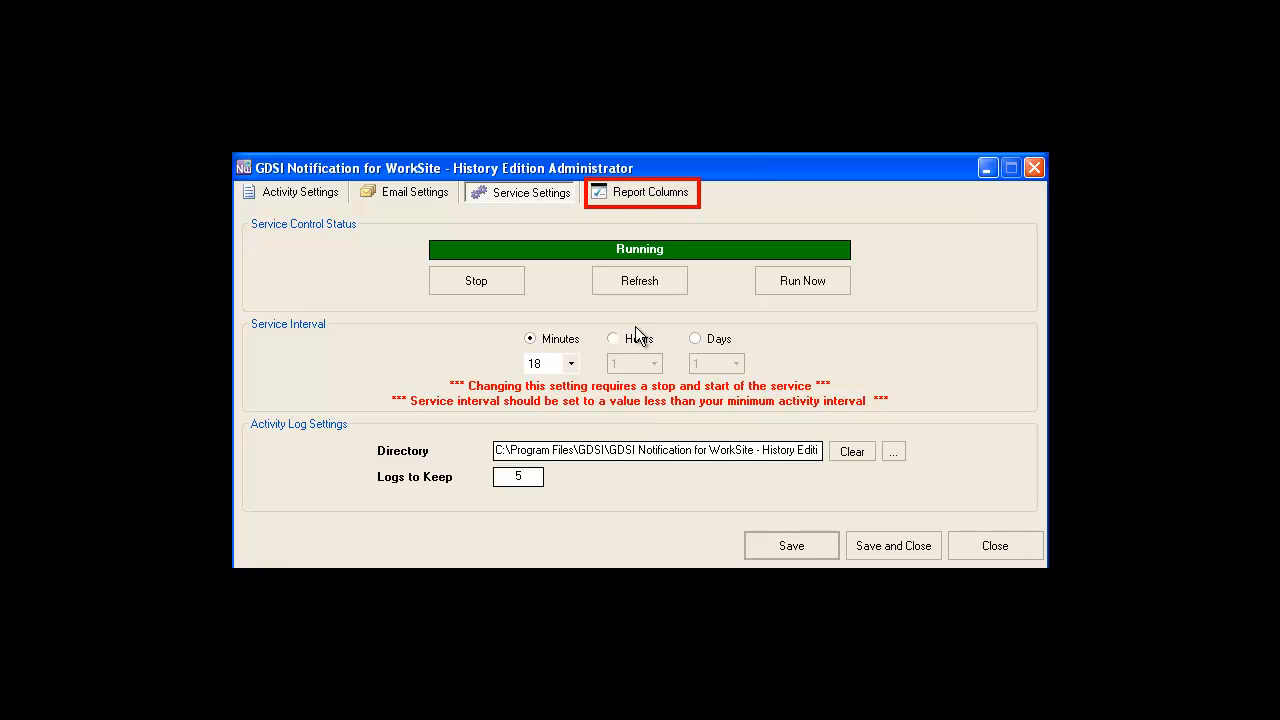
Add DocHistory columns ACTIVITY and PAGES_PRINTED and DocMaster columns EDITWHEN and EDITPROFILEWHEN to the detail report, saving and closing the settings.
{"action": "left_click", "coordinate": [632, 196]}
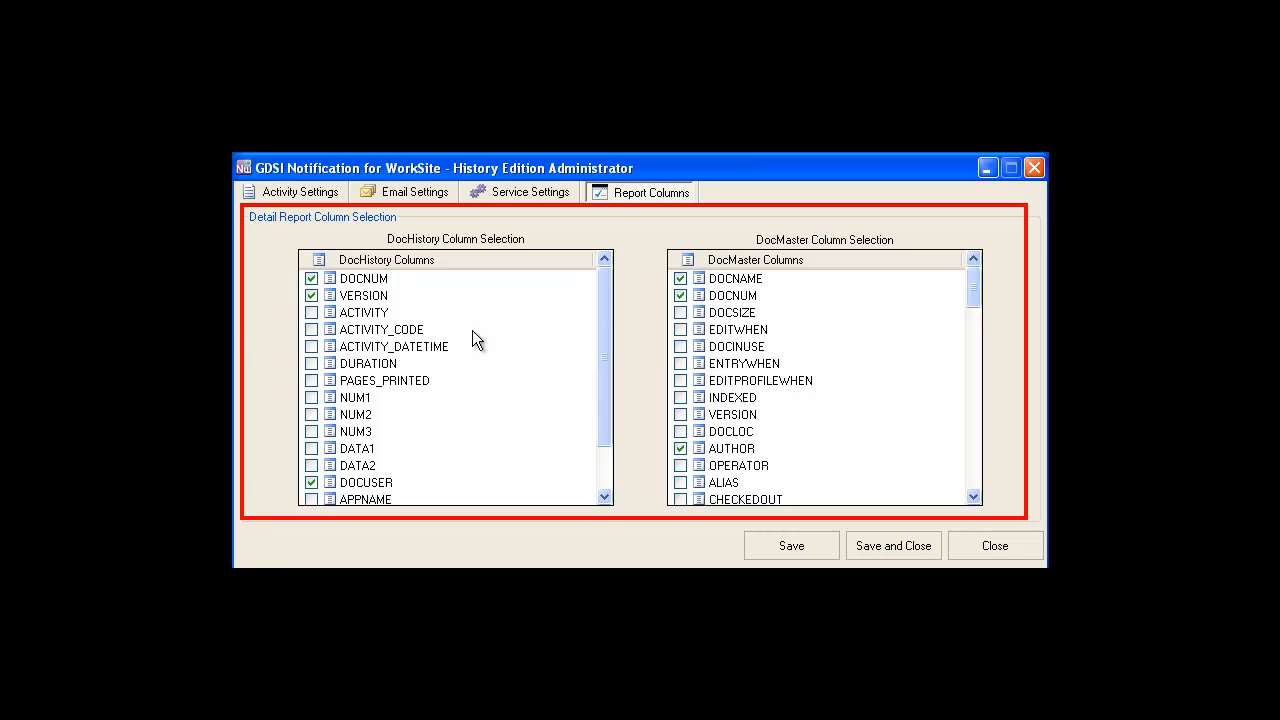
{"action": "left_click", "coordinate": [311, 313]}
{"action": "left_click", "coordinate": [681, 330]}
{"action": "left_click", "coordinate": [681, 382]}
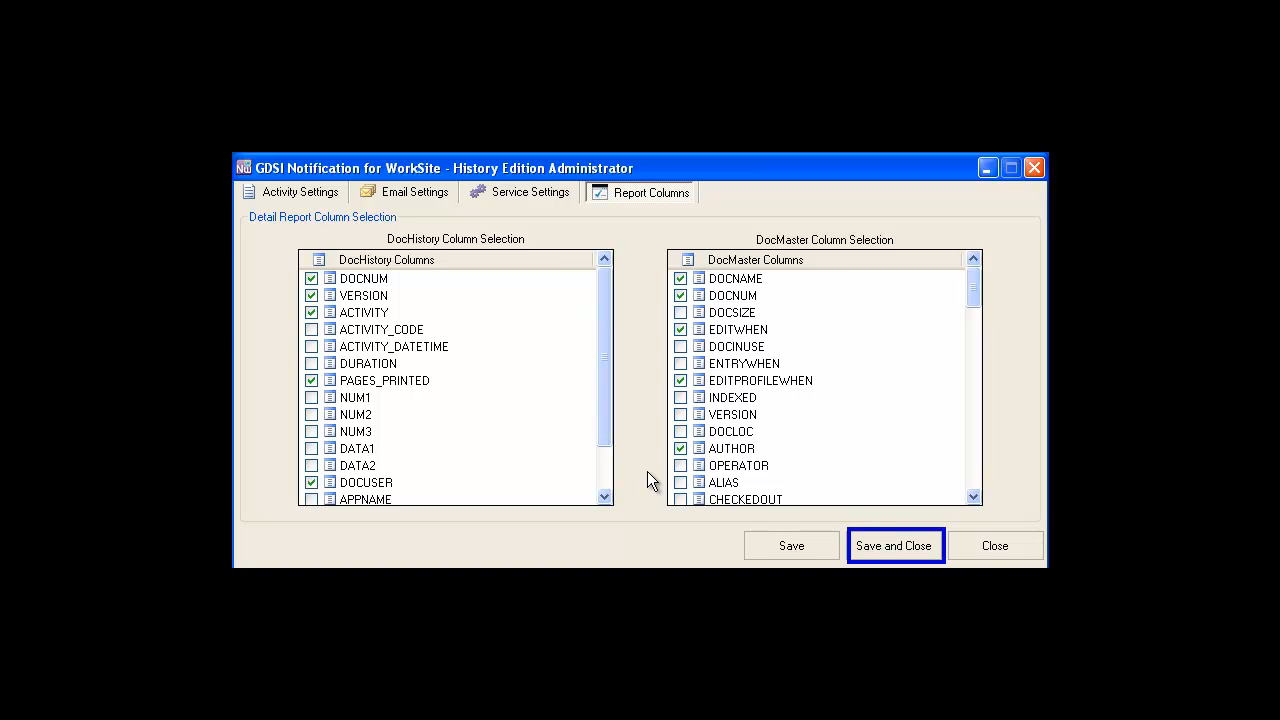
{"action": "left_click", "coordinate": [863, 558]}
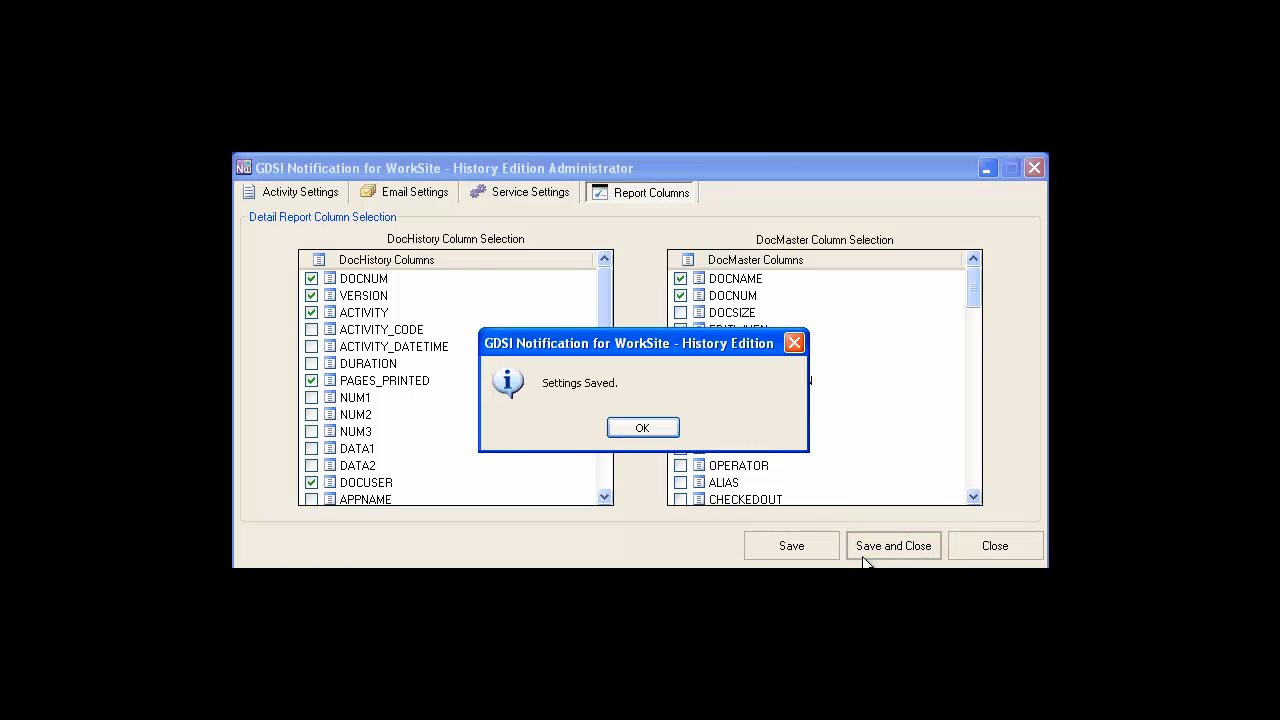